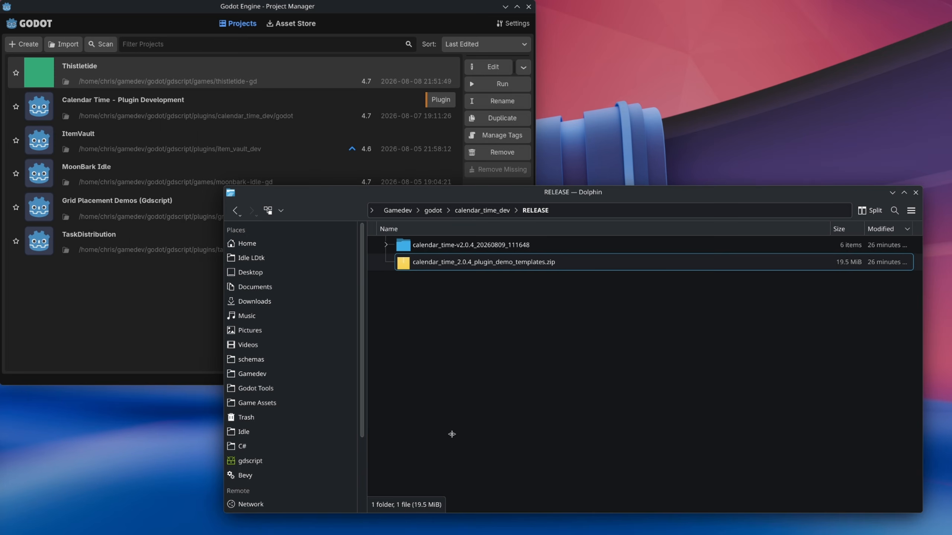
# Step: Create a new Godot project named CalendarTimeTutorial from the Project Manager
pyautogui.click(151, 342)
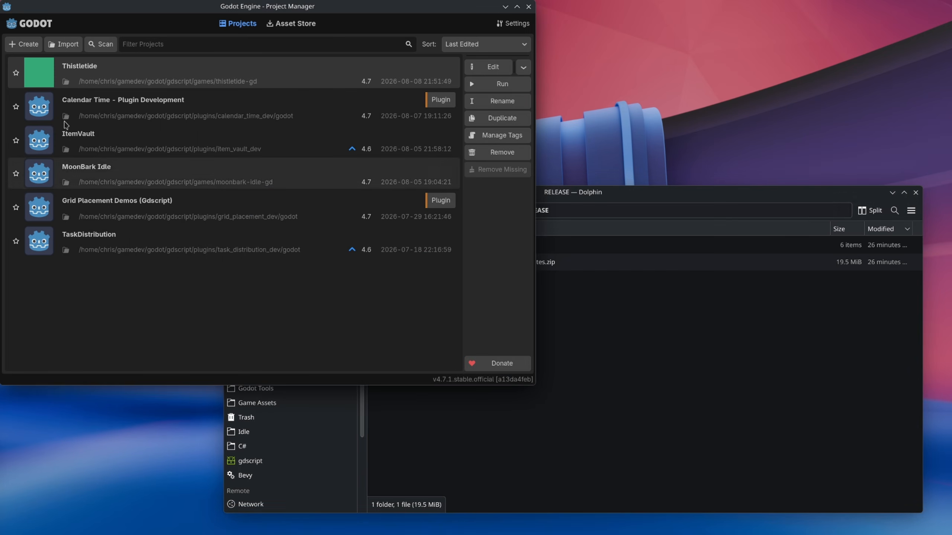
pyautogui.click(30, 49)
pyautogui.write('CalendarTimeTutorial')
pyautogui.press('Return')
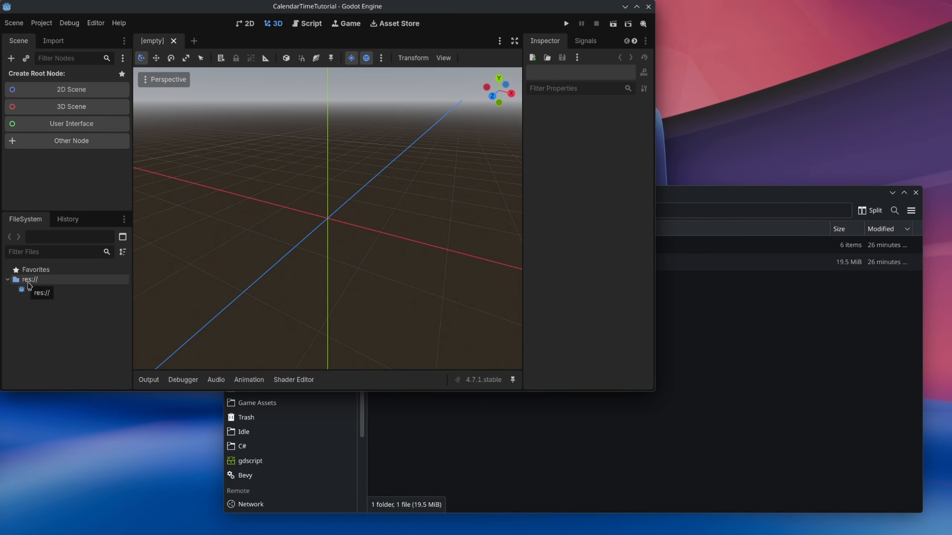
# Step: Show the project's res:// folder in the file manager and open plugin.zip from inside calendar_time_2.0.4_plugin_demo_templates.zip
pyautogui.rightClick(41, 283)
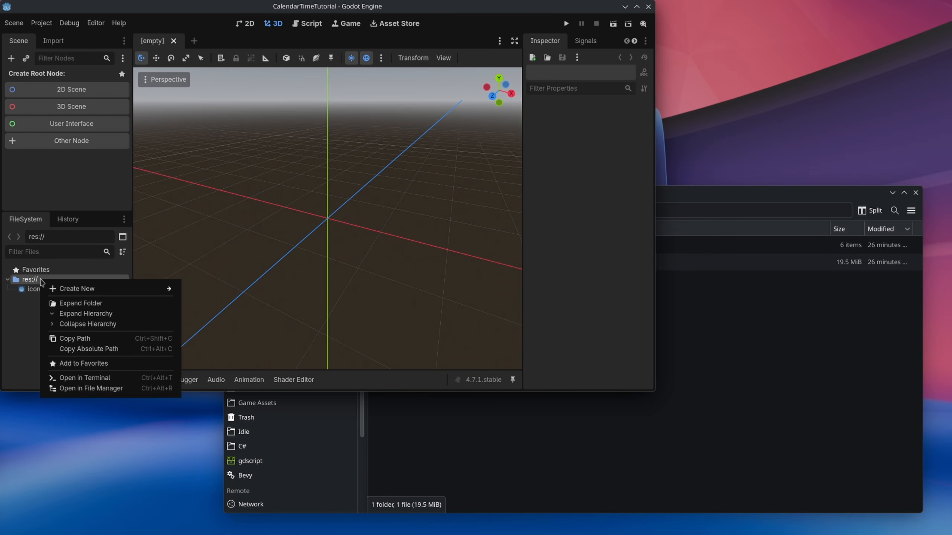
pyautogui.click(90, 388)
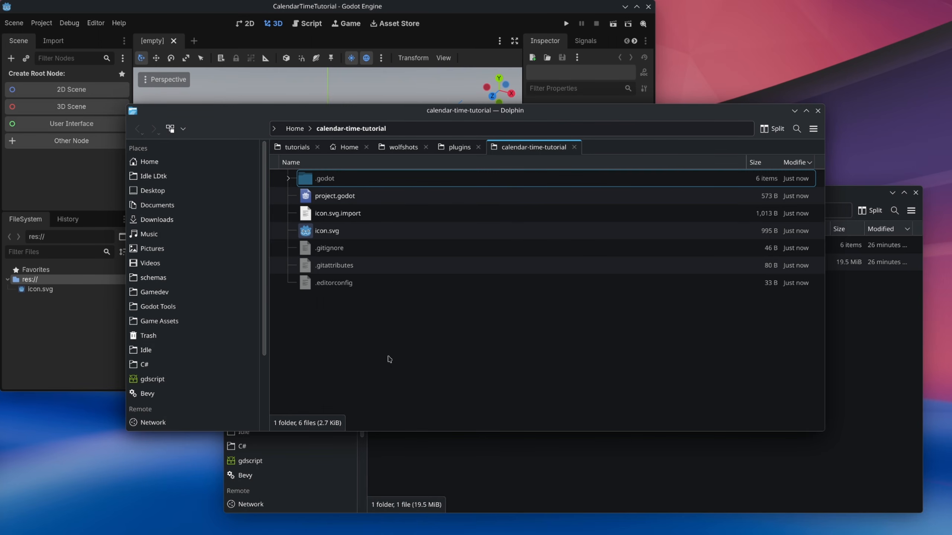
pyautogui.click(782, 472)
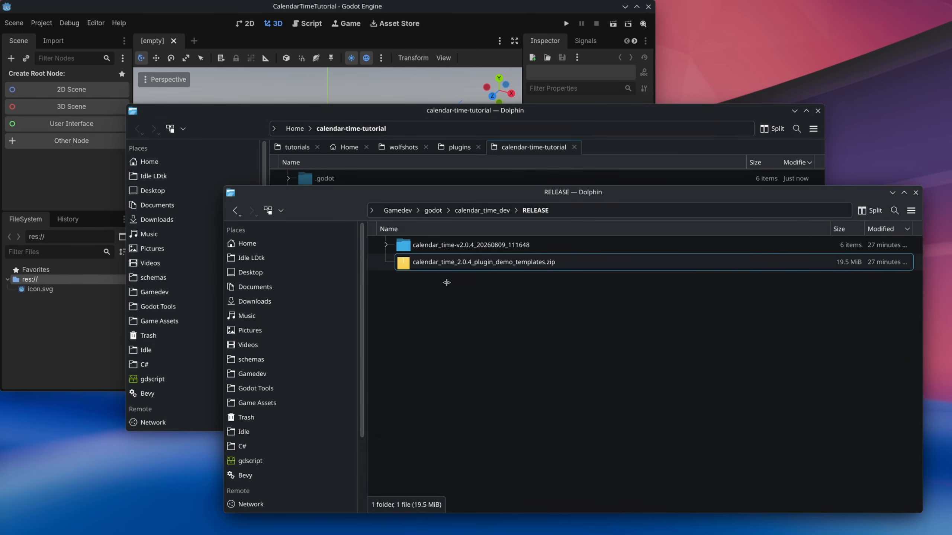
pyautogui.doubleClick(458, 266)
pyautogui.moveTo(390, 66); pyautogui.dragTo(633, 164)
pyautogui.doubleClick(447, 251)
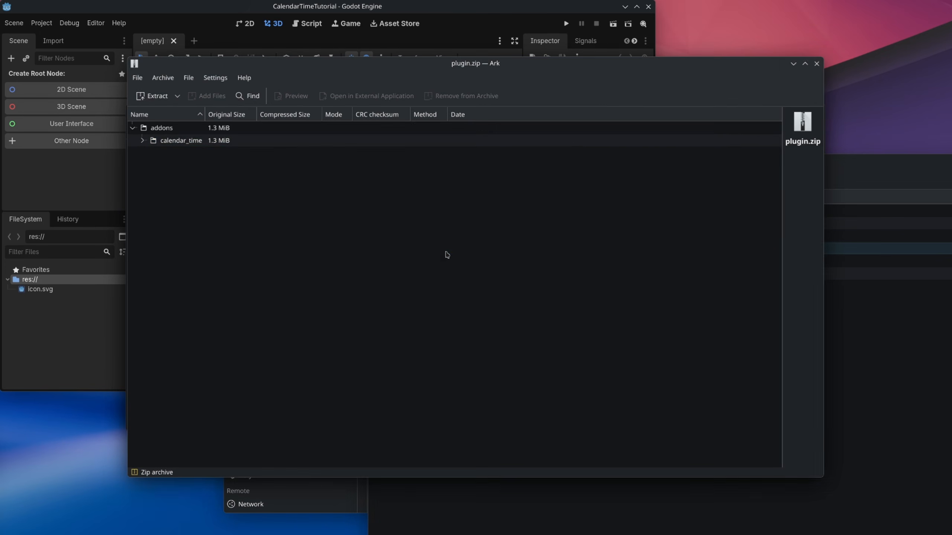
pyautogui.moveTo(268, 61); pyautogui.dragTo(613, 153)
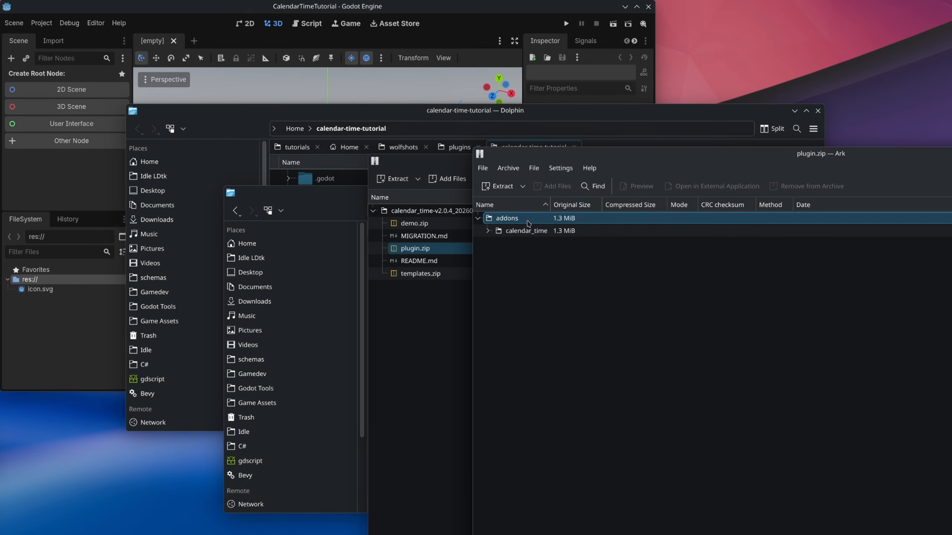
# Step: Extract the addons folder from plugin.zip into the calendar-time-tutorial project folder and close the plugin.zip archive
pyautogui.moveTo(574, 118); pyautogui.dragTo(513, 74)
pyautogui.click(637, 396)
pyautogui.click(521, 232)
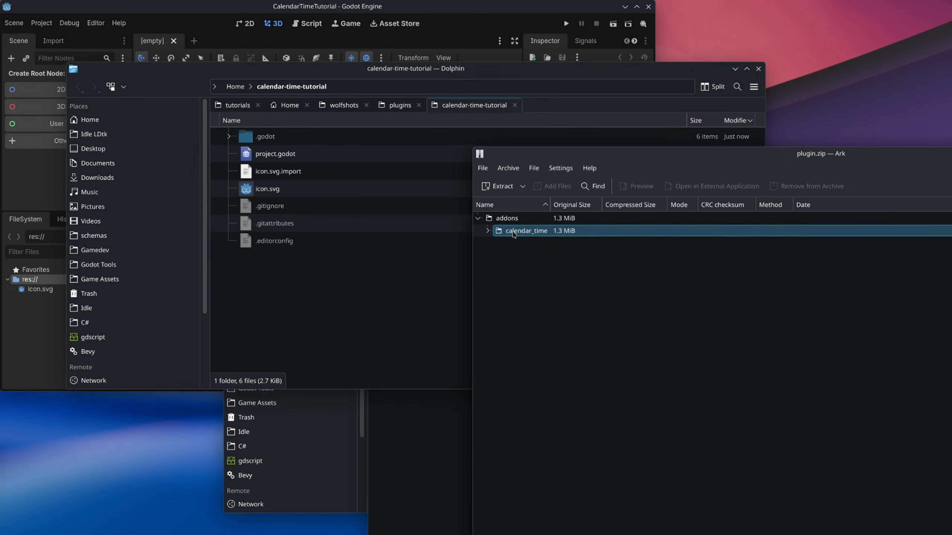
pyautogui.click(507, 218)
pyautogui.moveTo(506, 218); pyautogui.dragTo(287, 283)
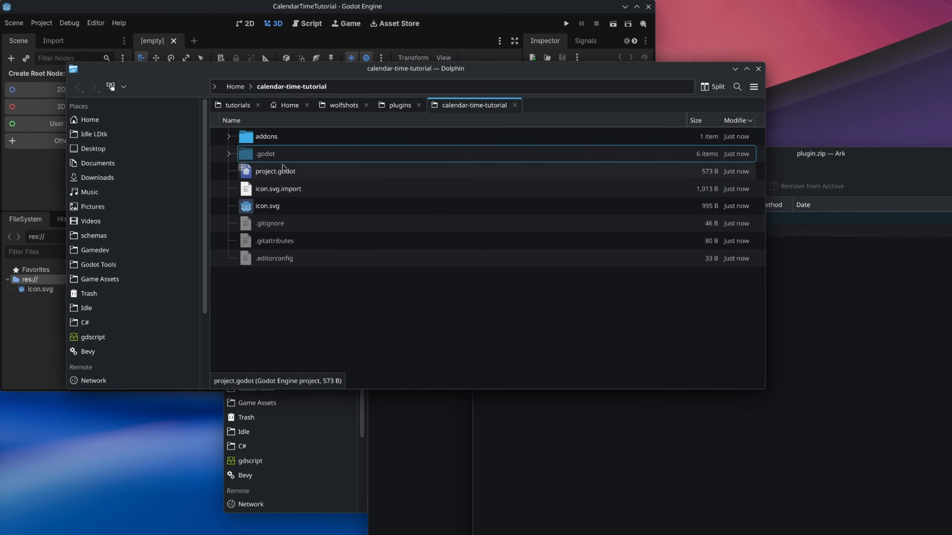
pyautogui.click(637, 463)
pyautogui.moveTo(605, 161); pyautogui.dragTo(188, 230)
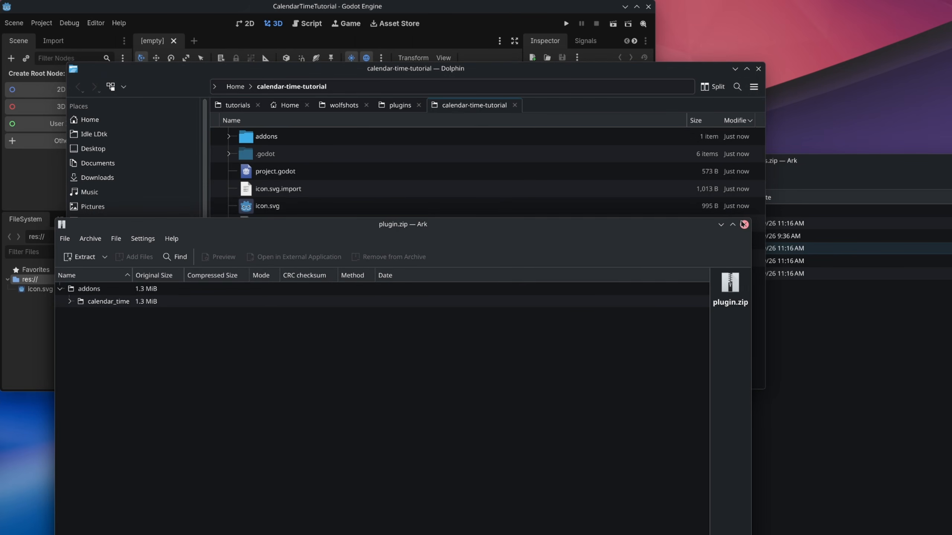
pyautogui.click(744, 224)
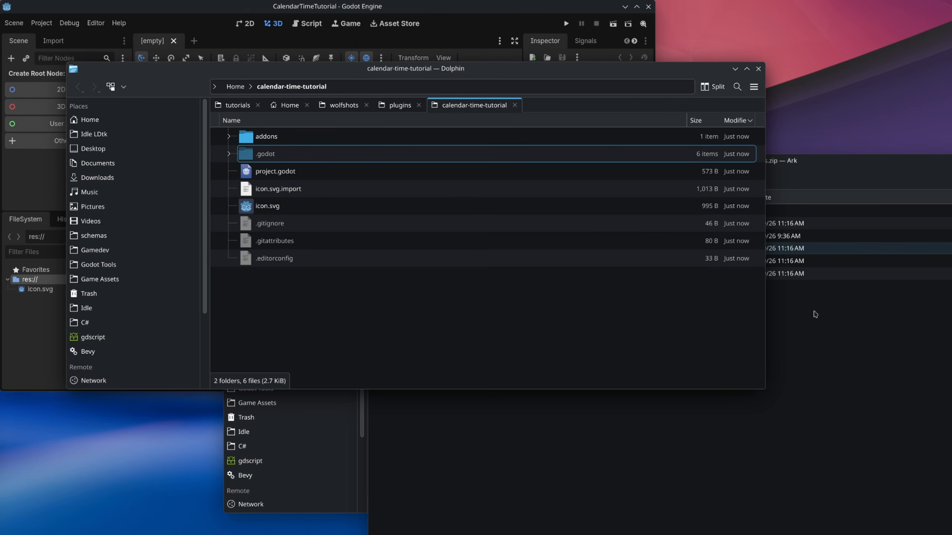
# Step: Open templates.zip from the release archive and extract its templates folder into the calendar-time-tutorial project folder
pyautogui.click(815, 314)
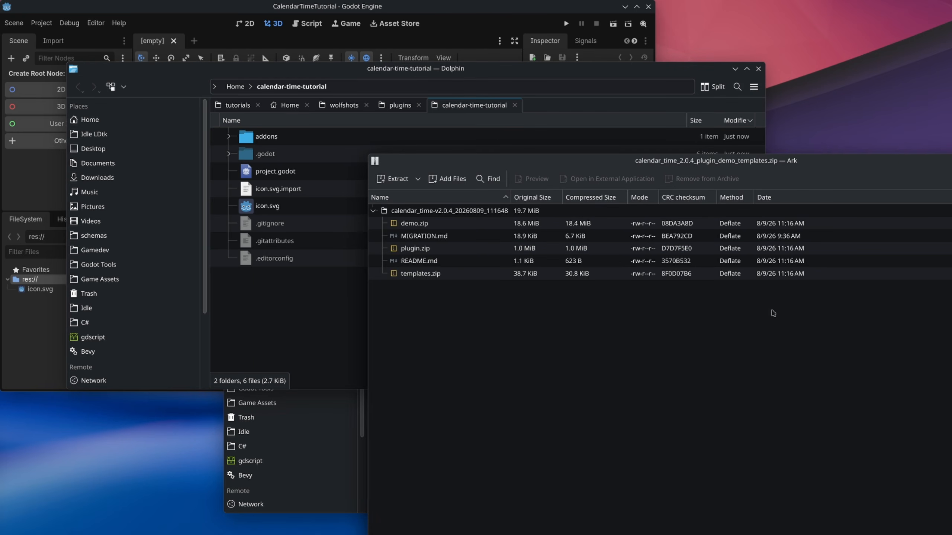
pyautogui.doubleClick(431, 277)
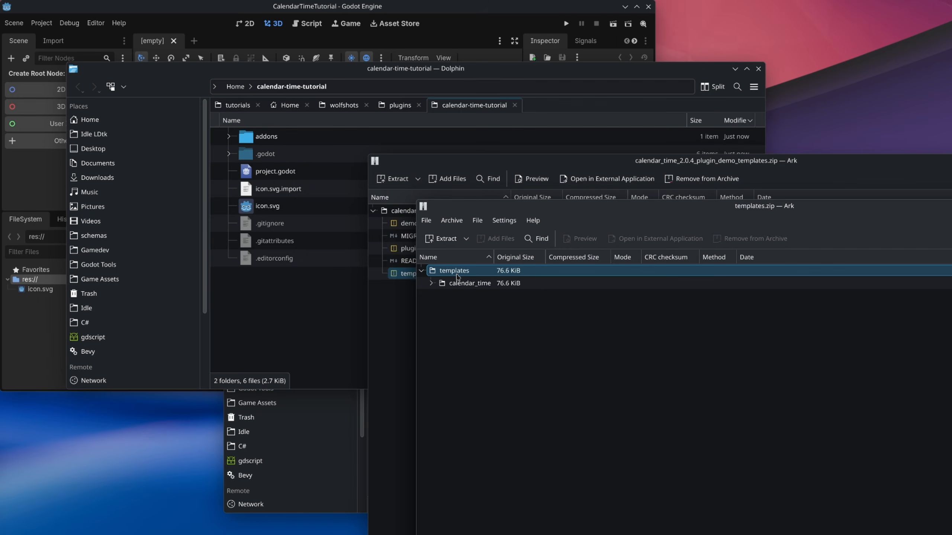
pyautogui.moveTo(454, 270); pyautogui.dragTo(261, 322)
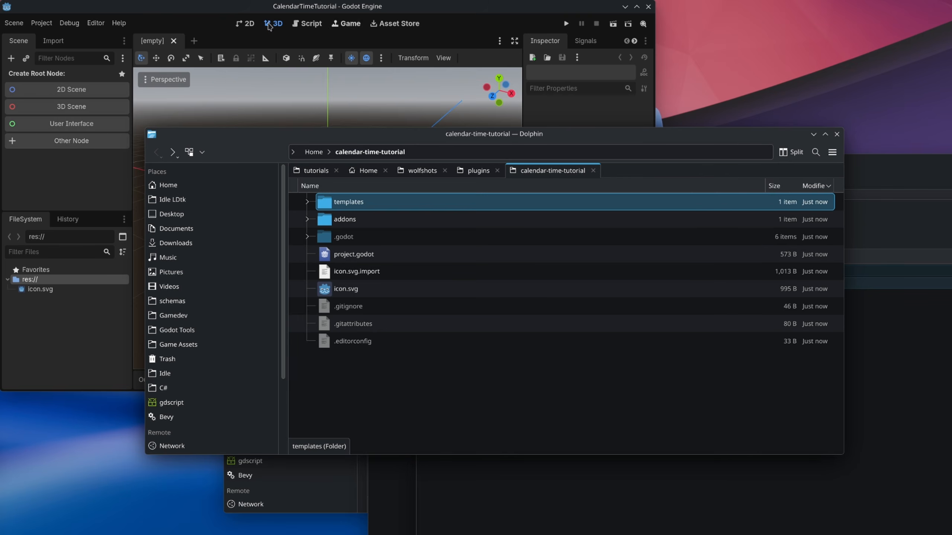
# Step: Switch to the maximized Godot editor and create a plain Node as scene root named Gameplay
pyautogui.click(318, 11)
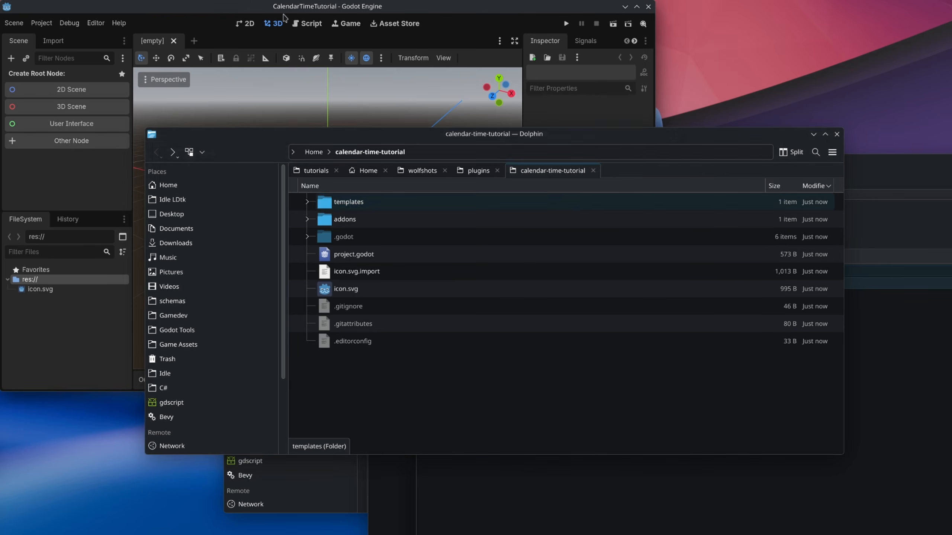
pyautogui.click(637, 7)
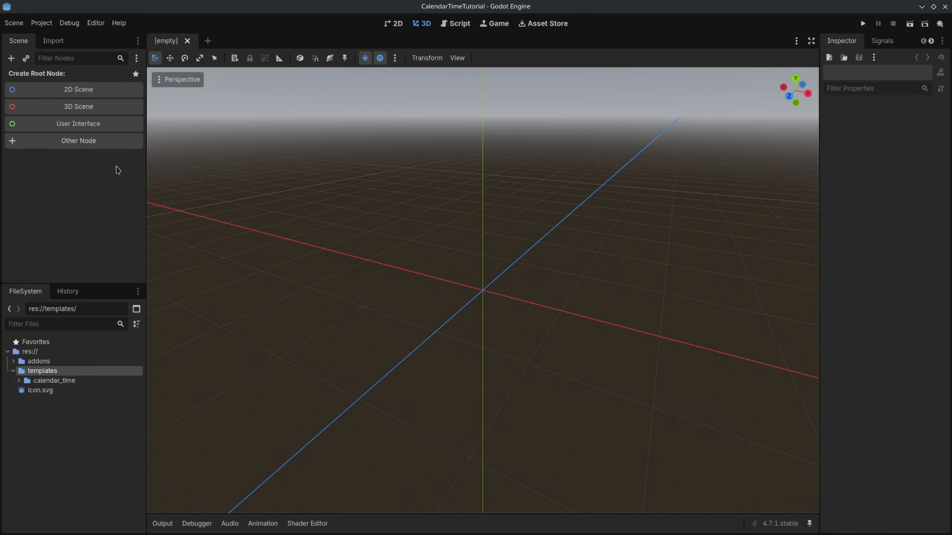
pyautogui.click(87, 147)
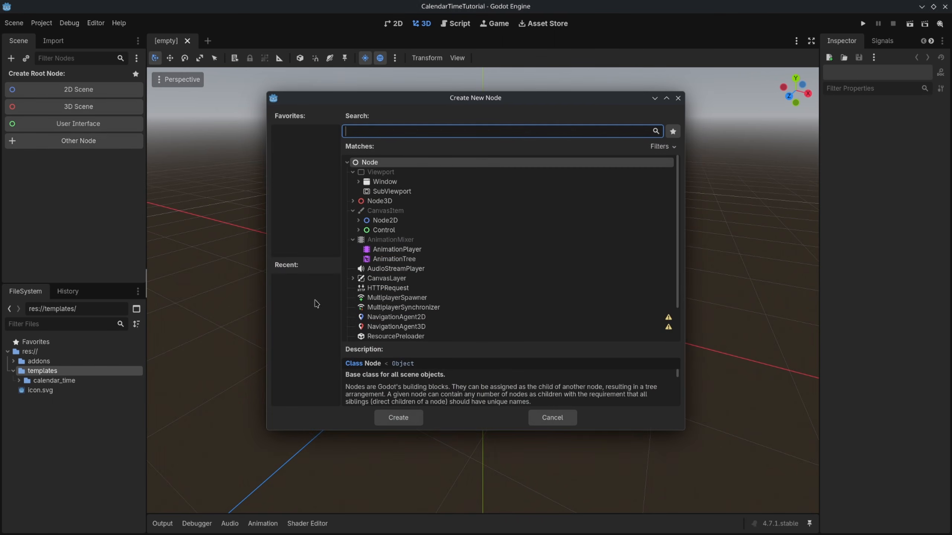
pyautogui.doubleClick(376, 164)
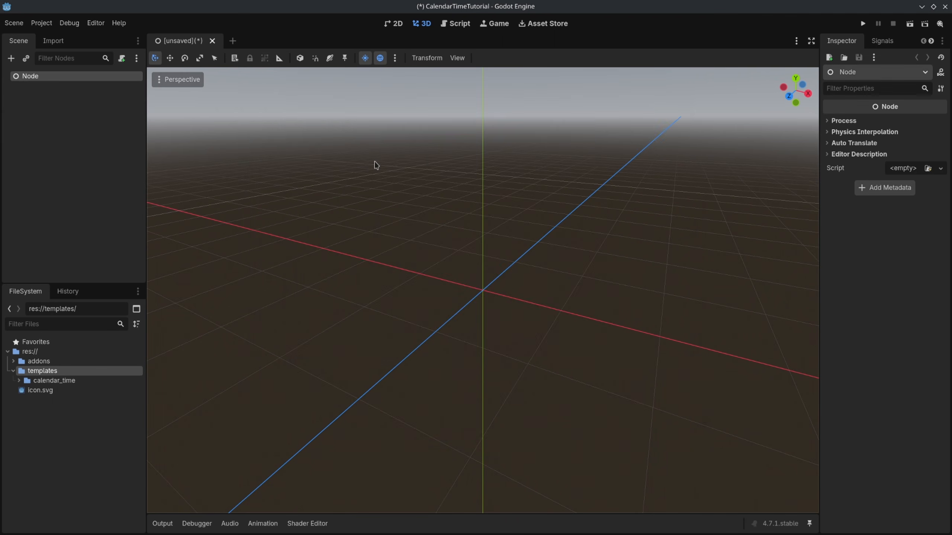
pyautogui.doubleClick(49, 77)
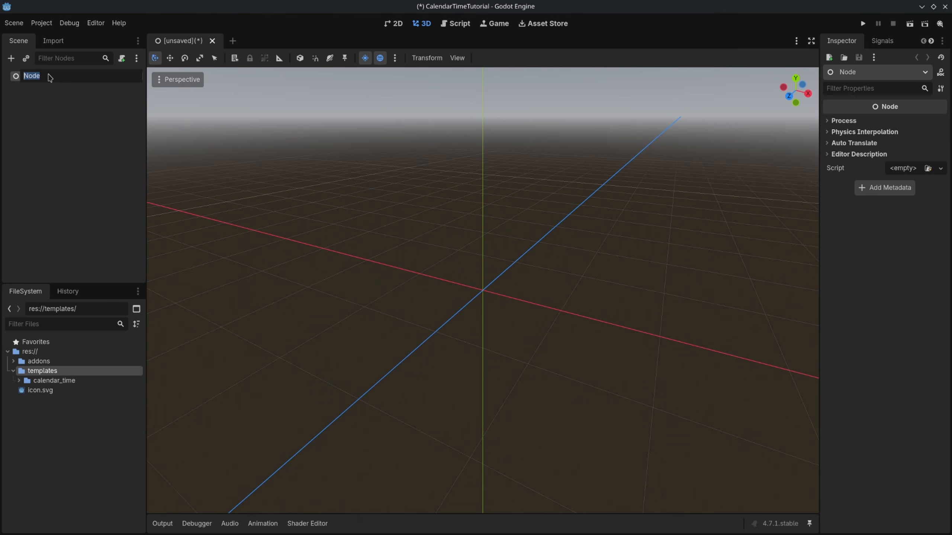
pyautogui.write('Gameplay')
pyautogui.press('Return')
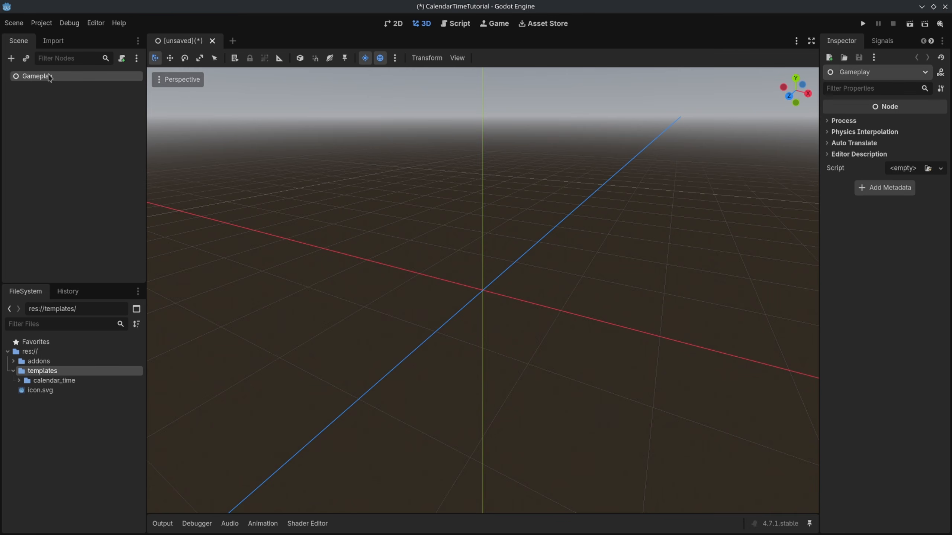
# Step: Save the scene as gameplay.tscn in a new scenes folder under res://
pyautogui.click(84, 116)
pyautogui.hotkey('ctrl', 's')
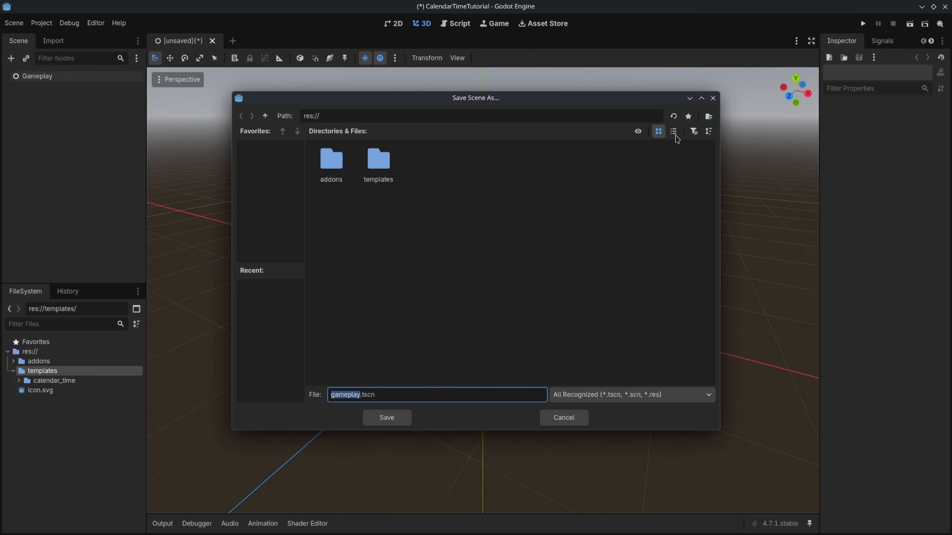
pyautogui.click(708, 116)
pyautogui.write('scenes')
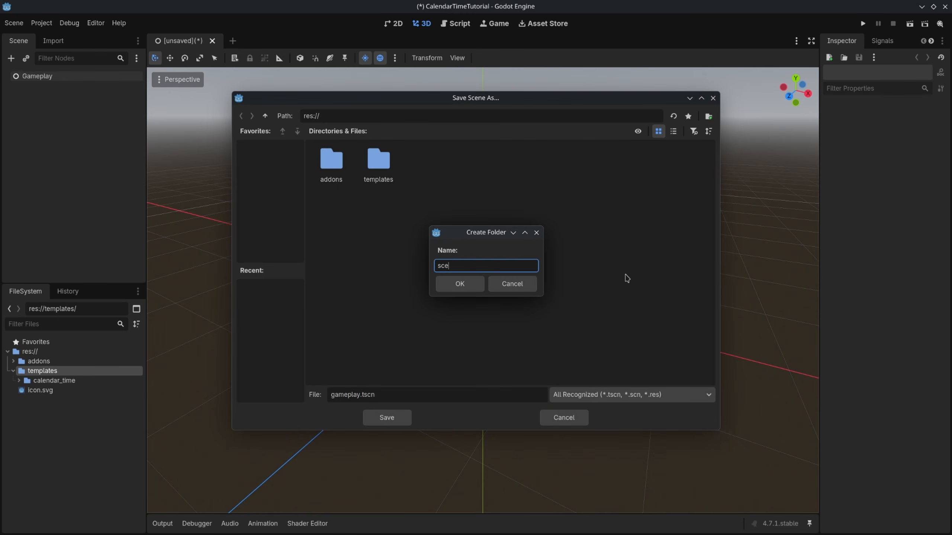
pyautogui.press('Return')
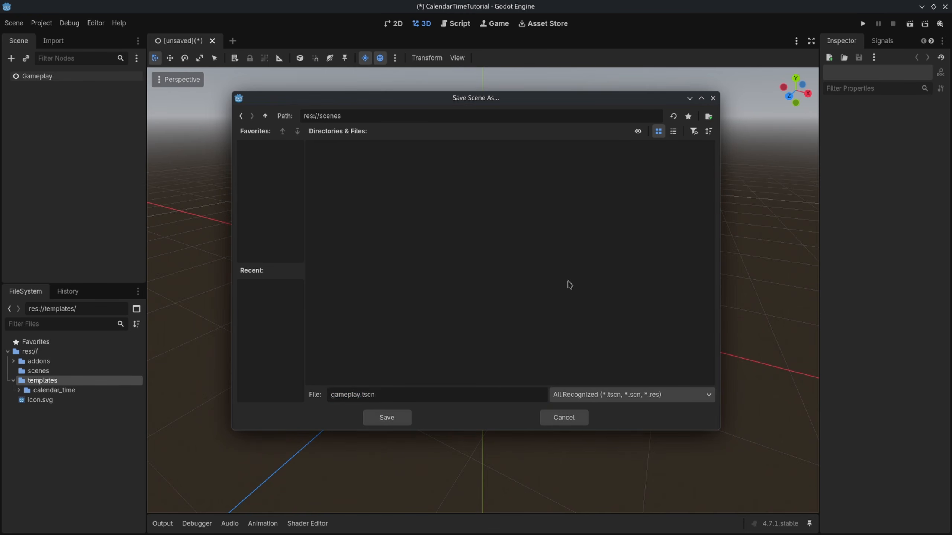
pyautogui.click(398, 416)
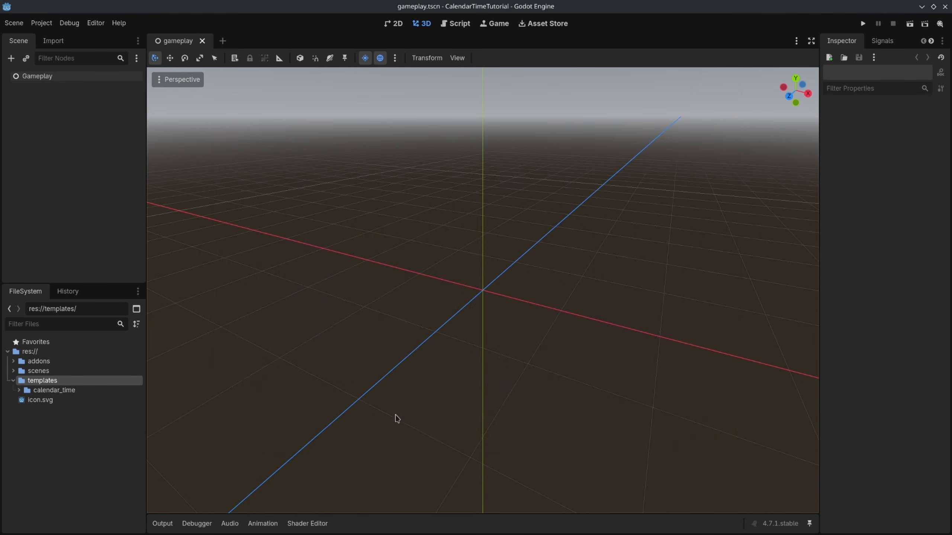
# Step: Instance default_time_host.tscn from templates/calendar_time under the Gameplay node and widen the Inspector
pyautogui.click(19, 390)
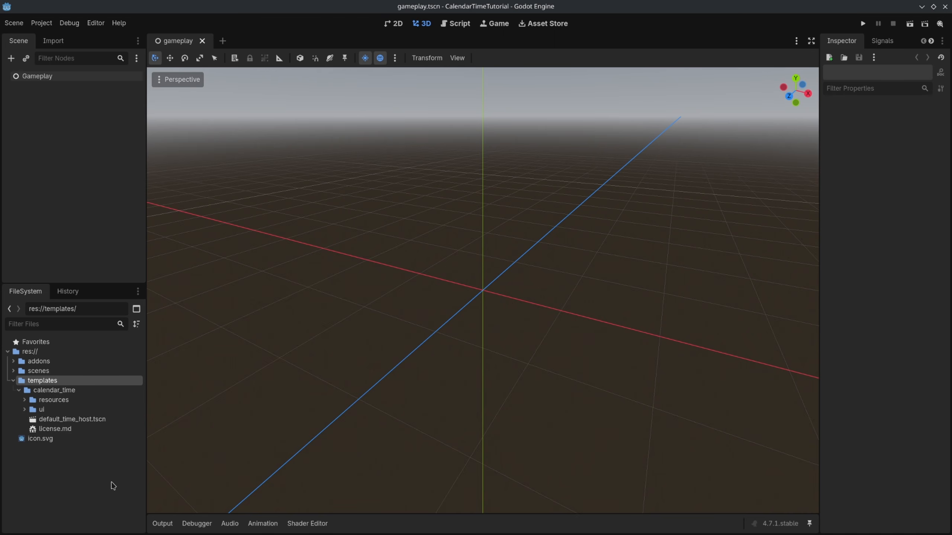
pyautogui.moveTo(50, 420); pyautogui.dragTo(52, 74)
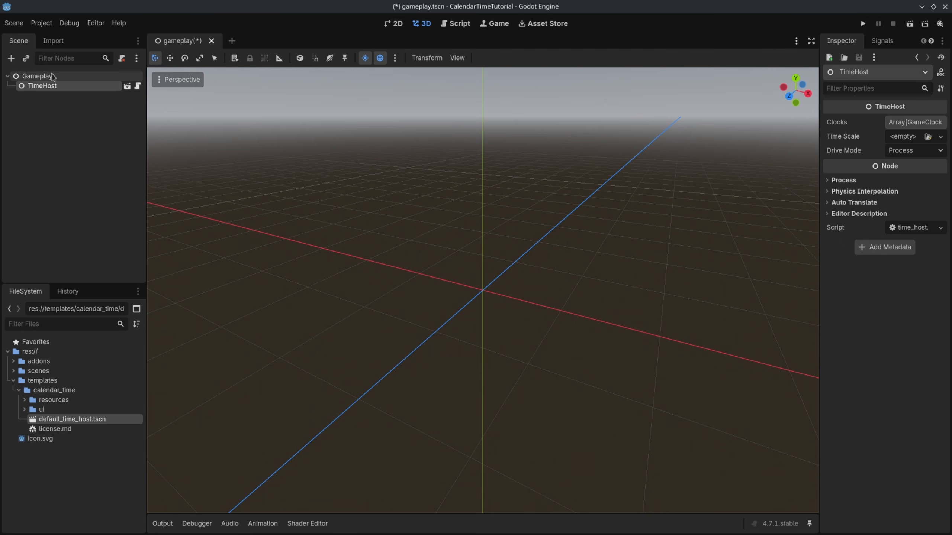
pyautogui.moveTo(819, 148); pyautogui.dragTo(645, 147)
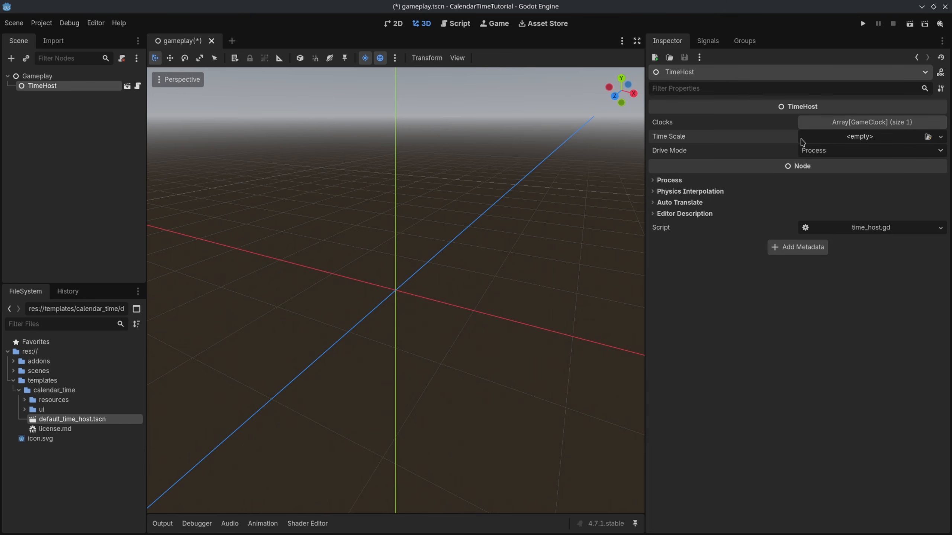
# Step: Examine the TimeHost's four_seasons_clock.tres settings, going through its calendar, year and months, including the spring month
pyautogui.click(811, 123)
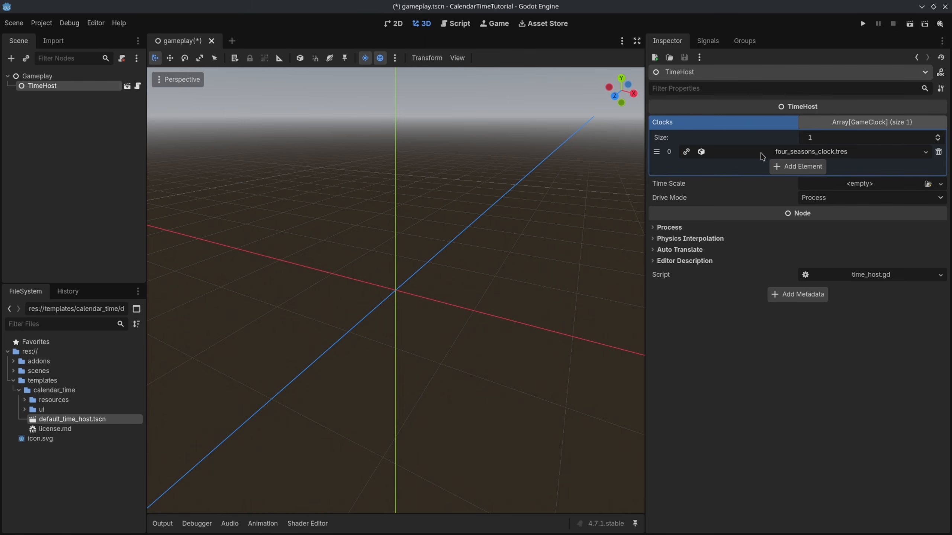
pyautogui.click(762, 157)
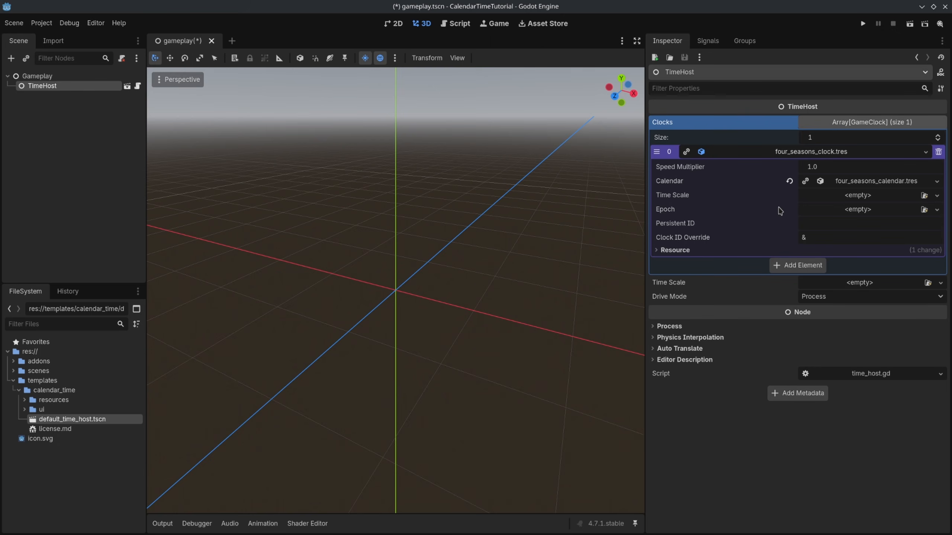
pyautogui.click(853, 186)
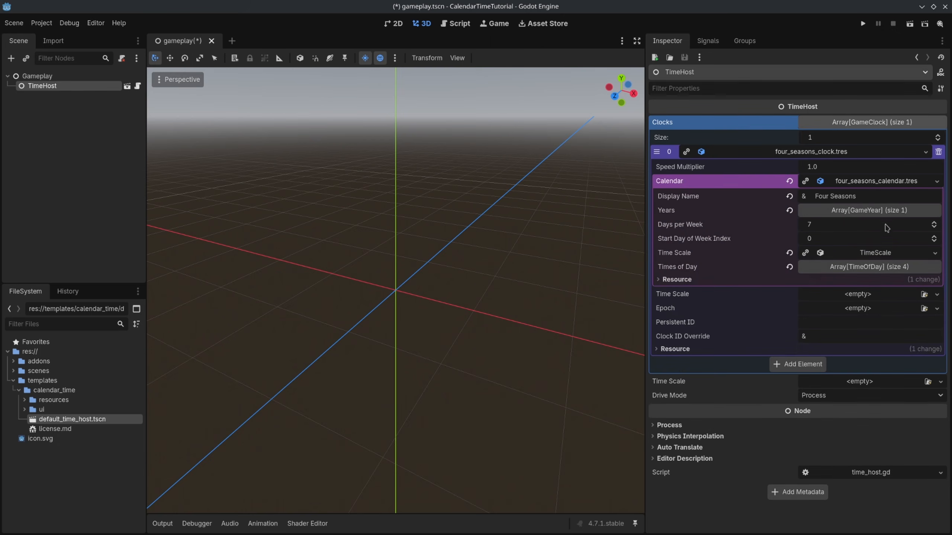
pyautogui.click(864, 211)
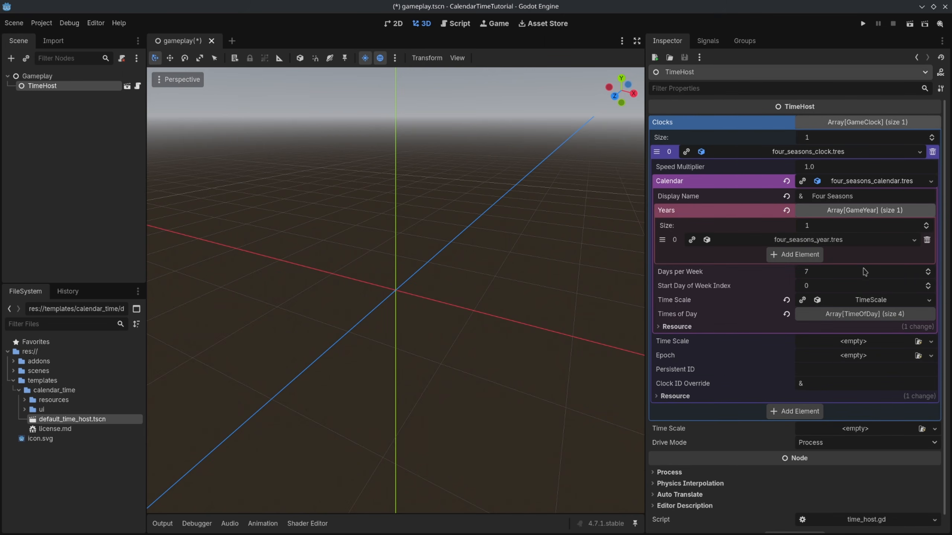
pyautogui.click(867, 242)
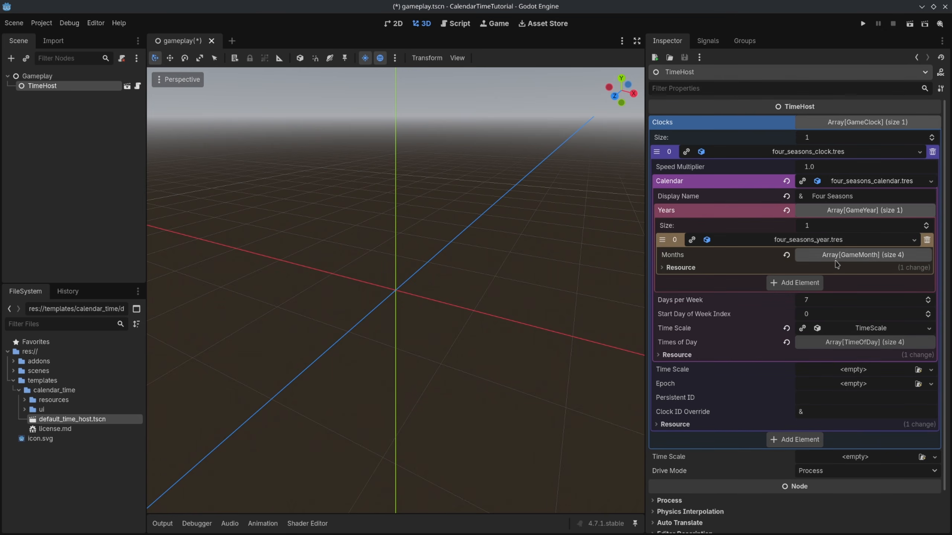
pyautogui.click(853, 255)
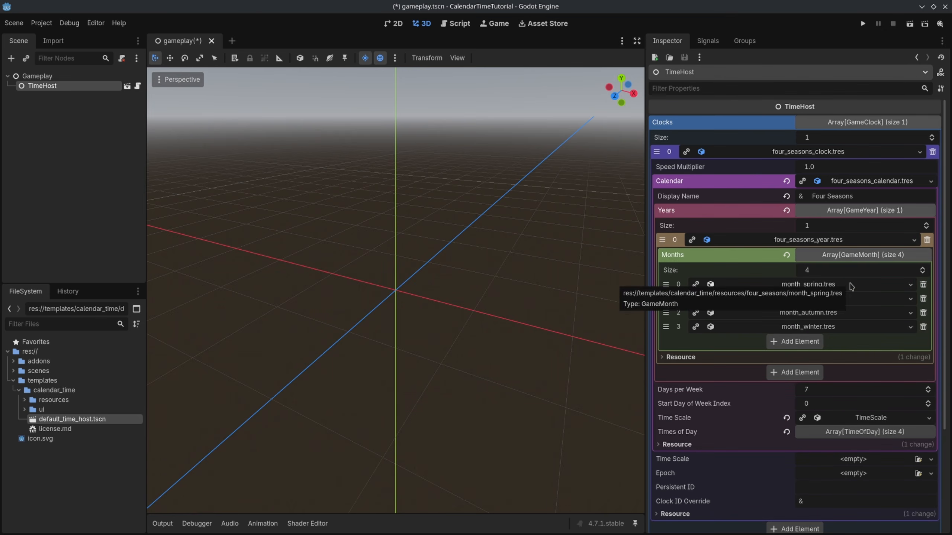
pyautogui.click(851, 285)
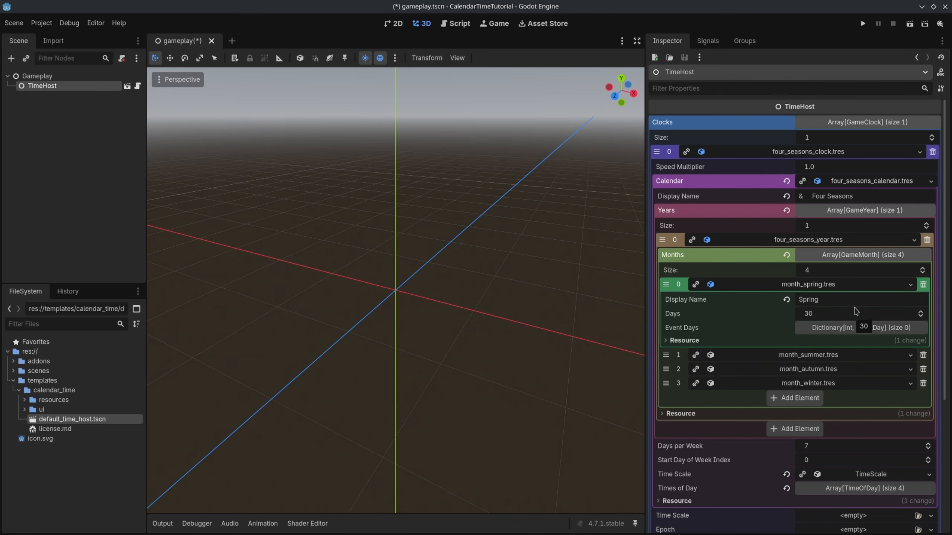
pyautogui.click(850, 284)
pyautogui.click(859, 262)
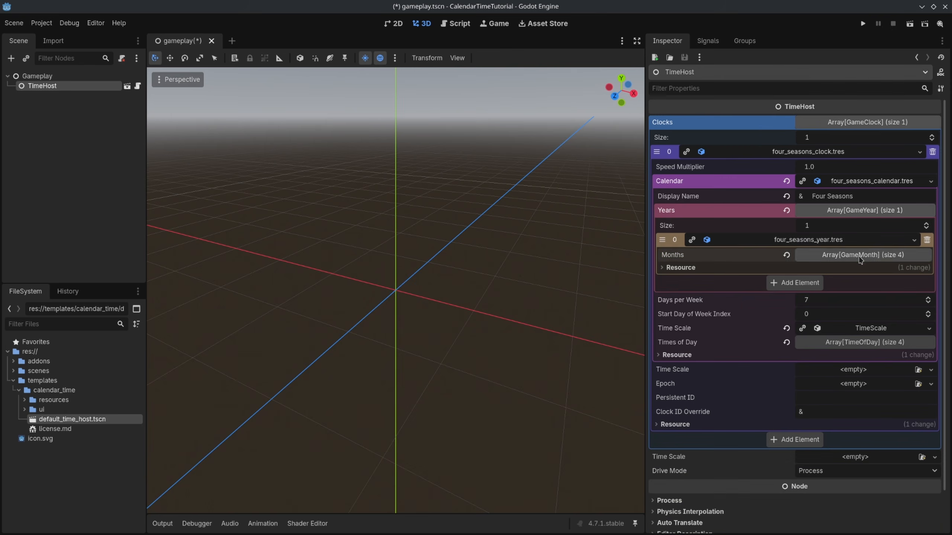
# Step: Examine the calendar's times of day in the TimeHost's clock settings, and collapse the Clocks list
pyautogui.click(843, 240)
pyautogui.click(851, 317)
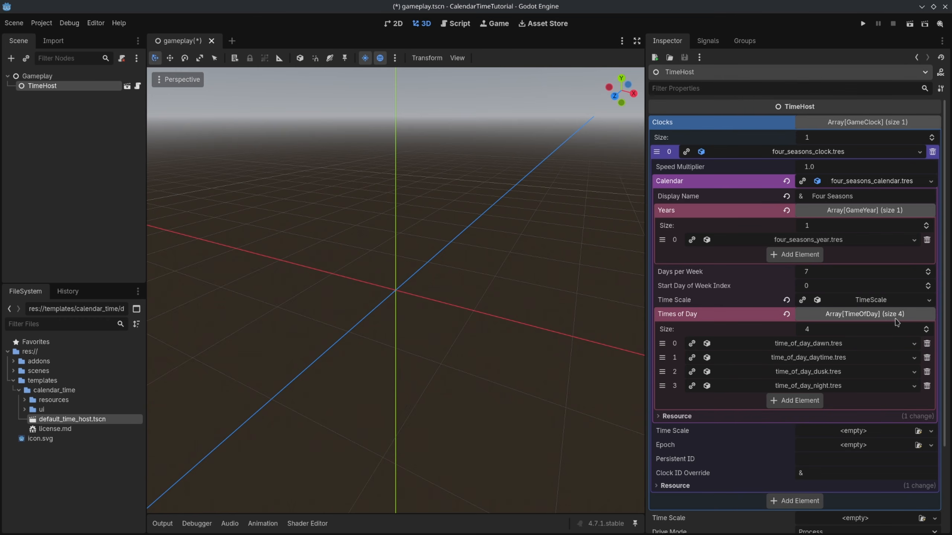
pyautogui.click(862, 123)
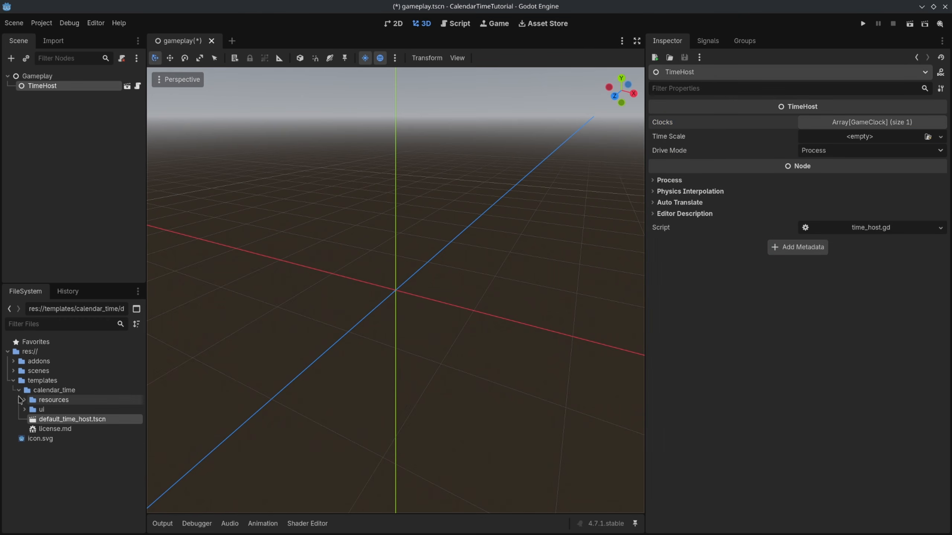
pyautogui.click(80, 123)
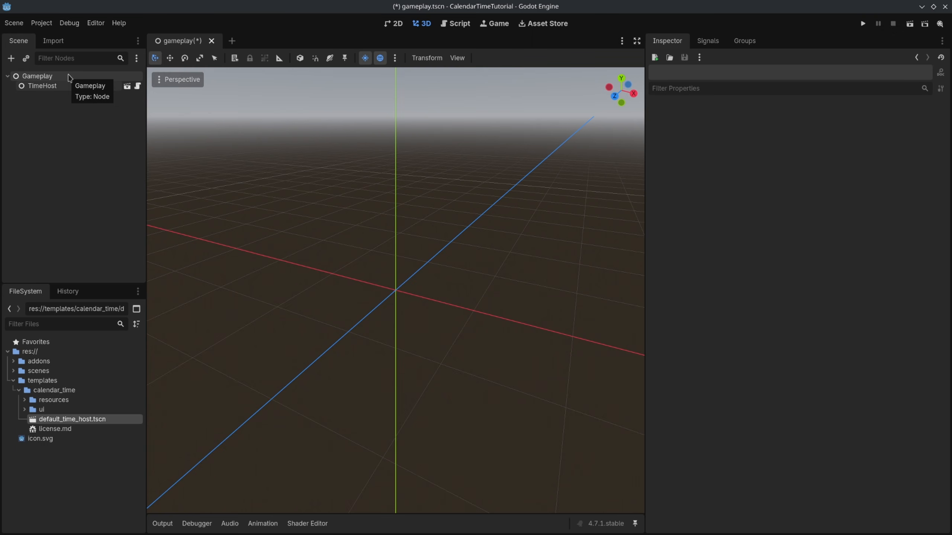
# Step: Add a CanvasLayer node under Gameplay and name it UI
pyautogui.rightClick(69, 78)
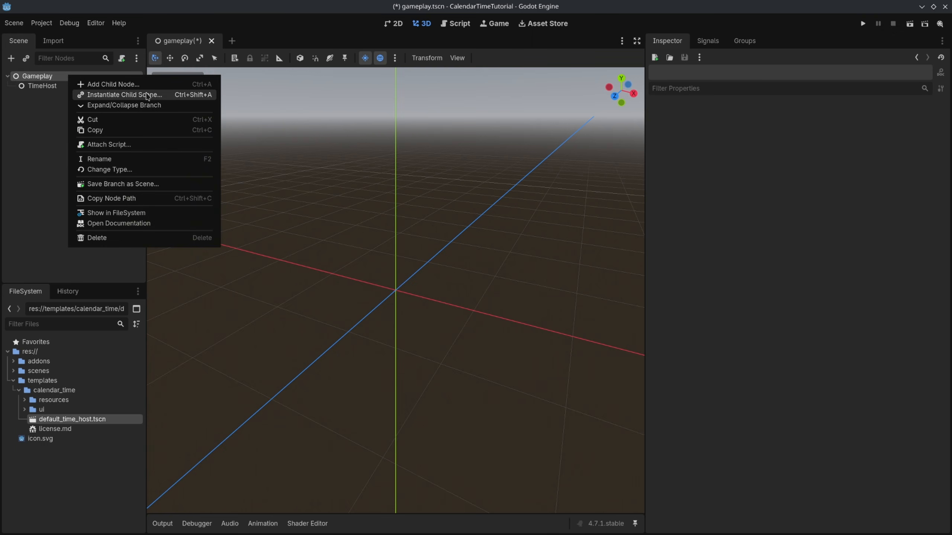
pyautogui.click(153, 83)
pyautogui.write('canva')
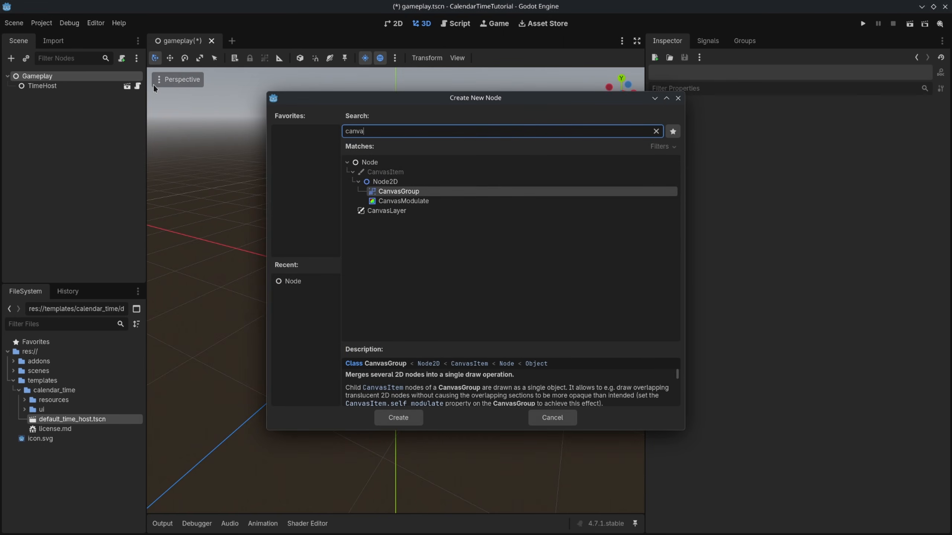
pyautogui.write('s')
pyautogui.press('Down')
pyautogui.press('Down')
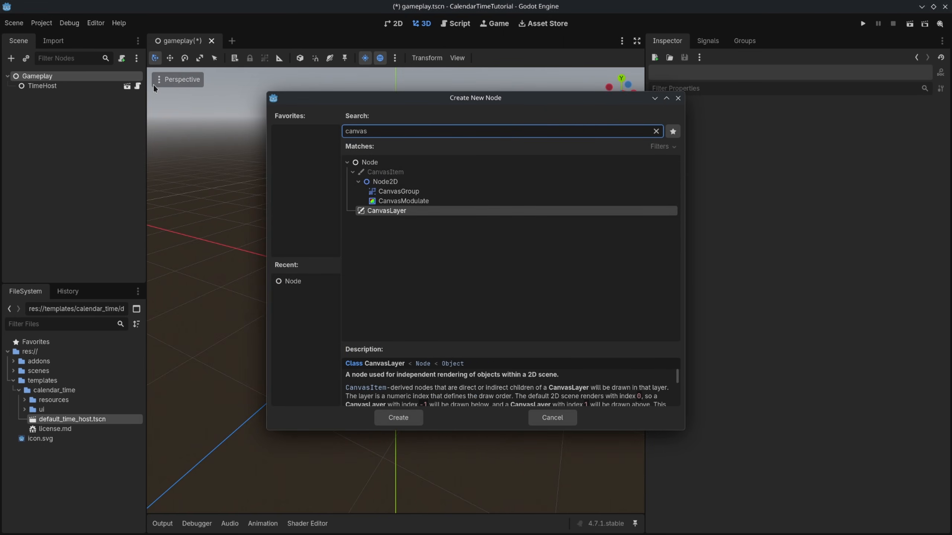
pyautogui.click(415, 427)
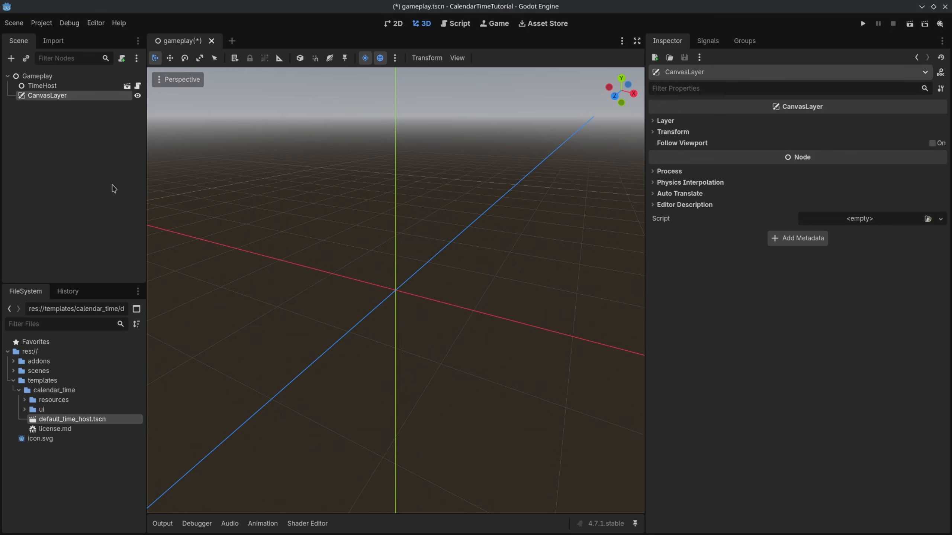
pyautogui.doubleClick(82, 96)
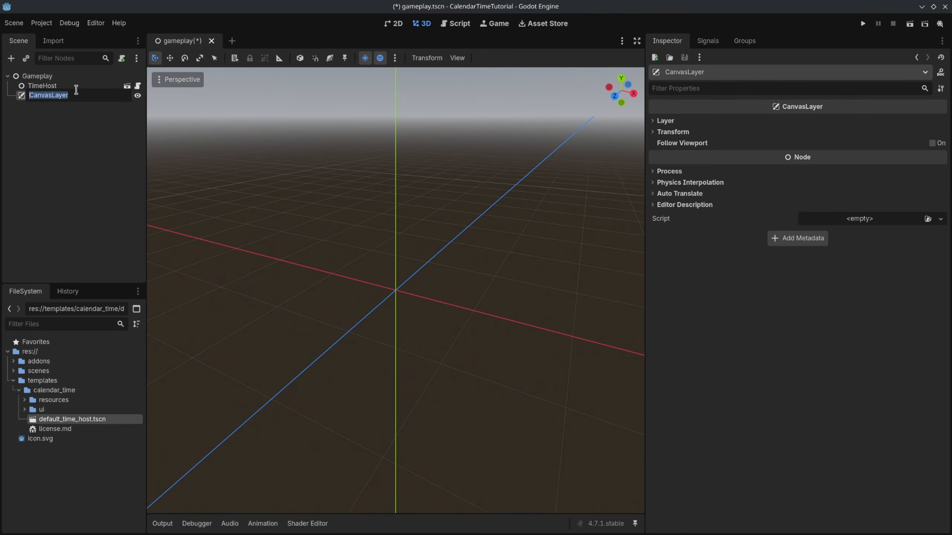
pyautogui.write('UI')
pyautogui.press('Return')
# Step: Add a Control node under the UI layer and name it HUD
pyautogui.rightClick(85, 97)
pyautogui.click(183, 108)
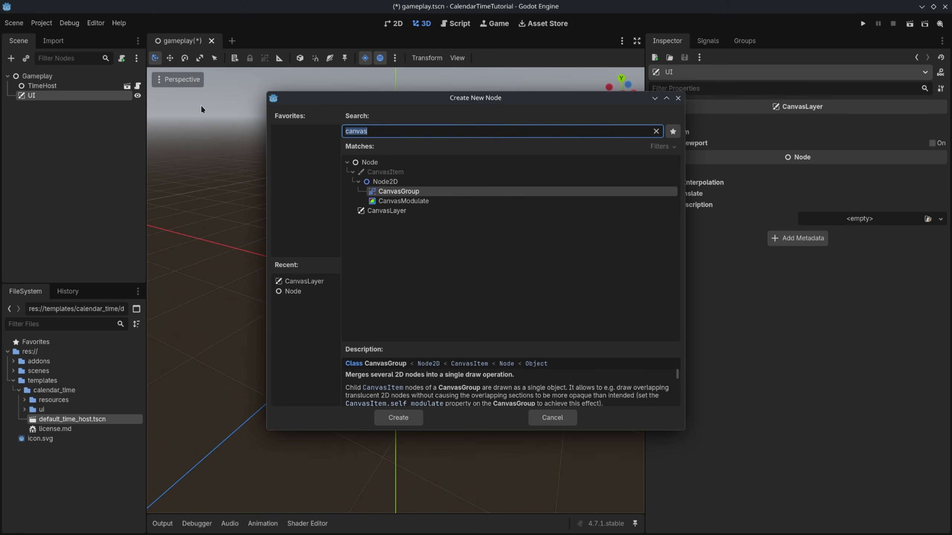
pyautogui.write('control')
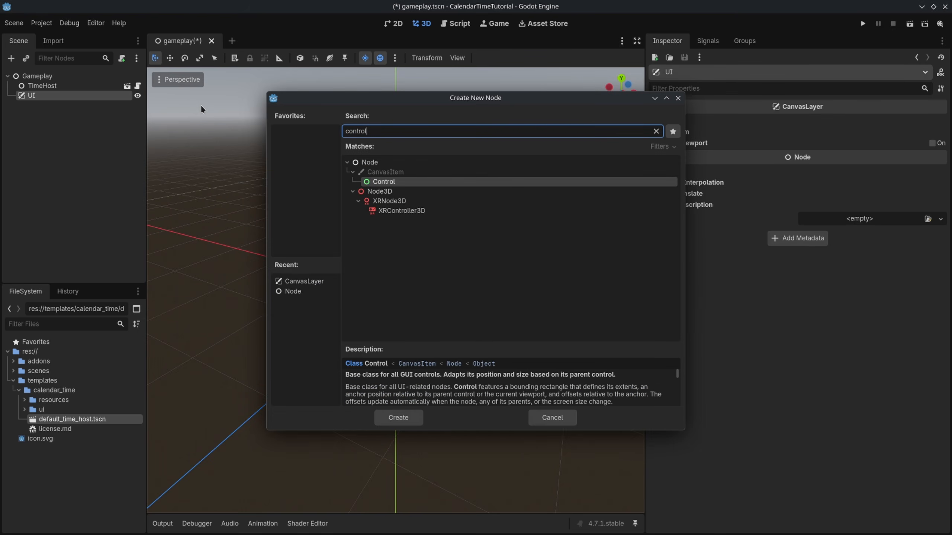
pyautogui.press('Return')
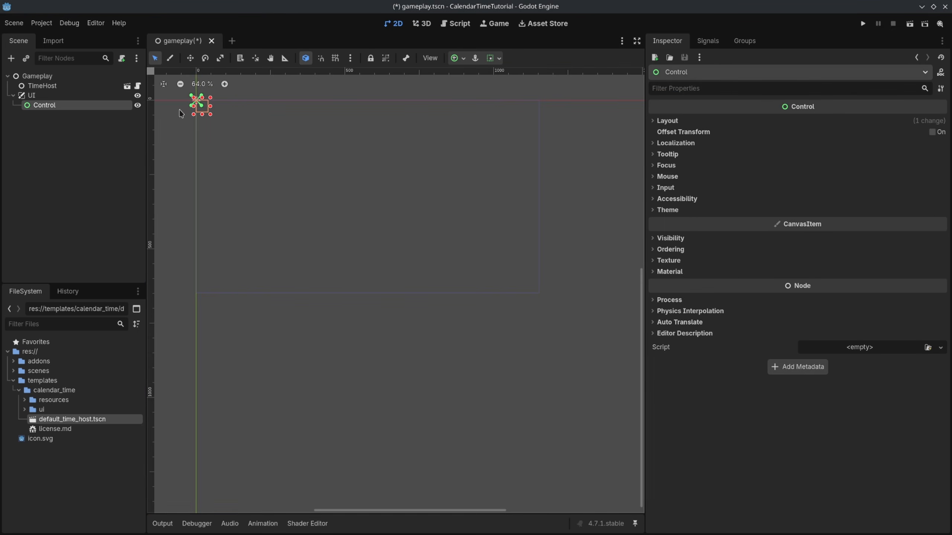
pyautogui.doubleClick(108, 108)
pyautogui.write('YU')
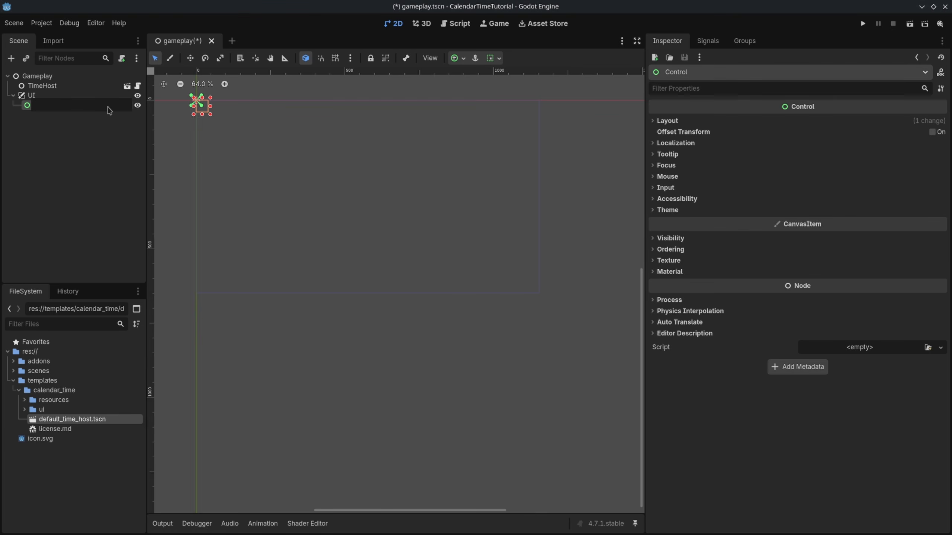
pyautogui.write('D')
pyautogui.press('Return')
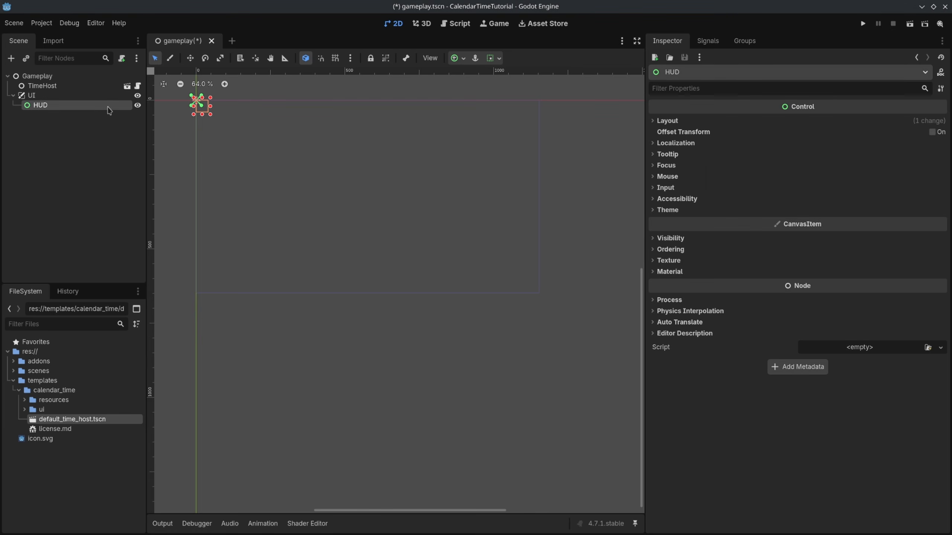
# Step: Set the HUD's anchors preset to Full Rect
pyautogui.click(677, 124)
pyautogui.click(807, 254)
pyautogui.click(830, 291)
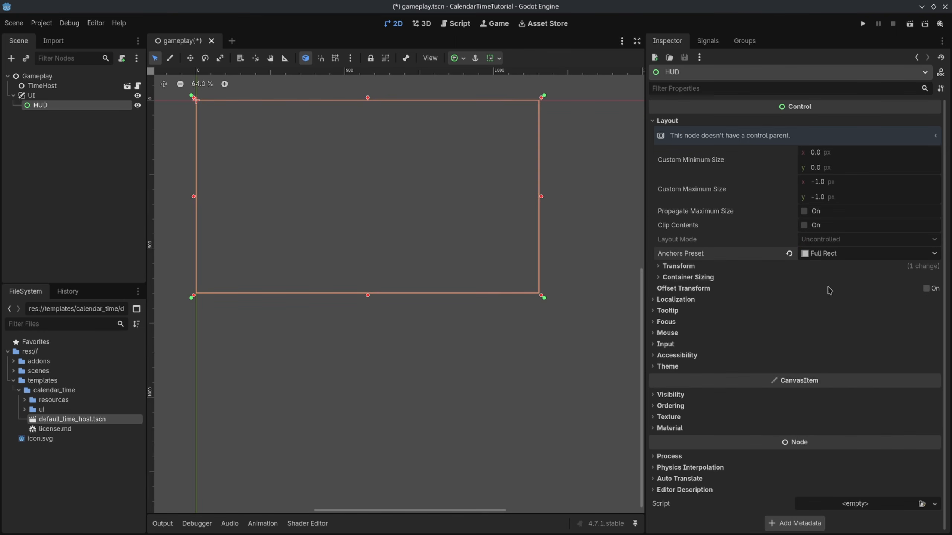
# Step: Set the HUD's mouse filter to Ignore and save the gameplay scene
pyautogui.click(684, 334)
pyautogui.click(826, 351)
pyautogui.click(834, 383)
pyautogui.hotkey('ctrl', 's')
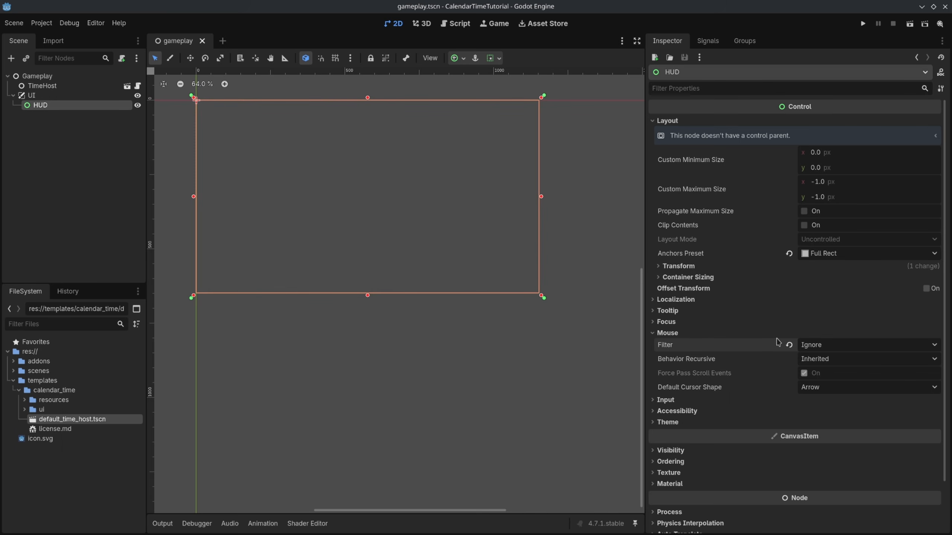
pyautogui.click(772, 333)
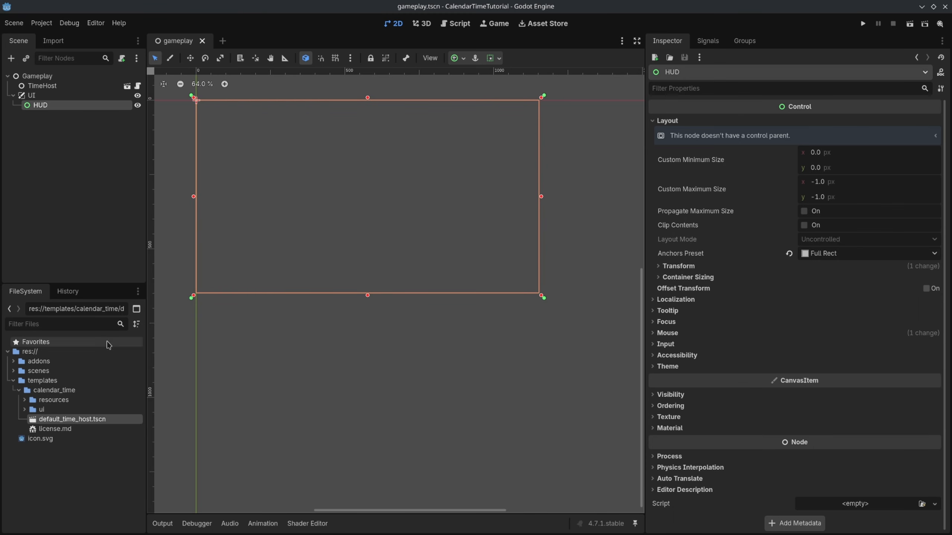
# Step: Instance time_dial.tscn, calendar_month_display.tscn and date_time_display.tscn from the templates' ui folder under the HUD node
pyautogui.doubleClick(75, 409)
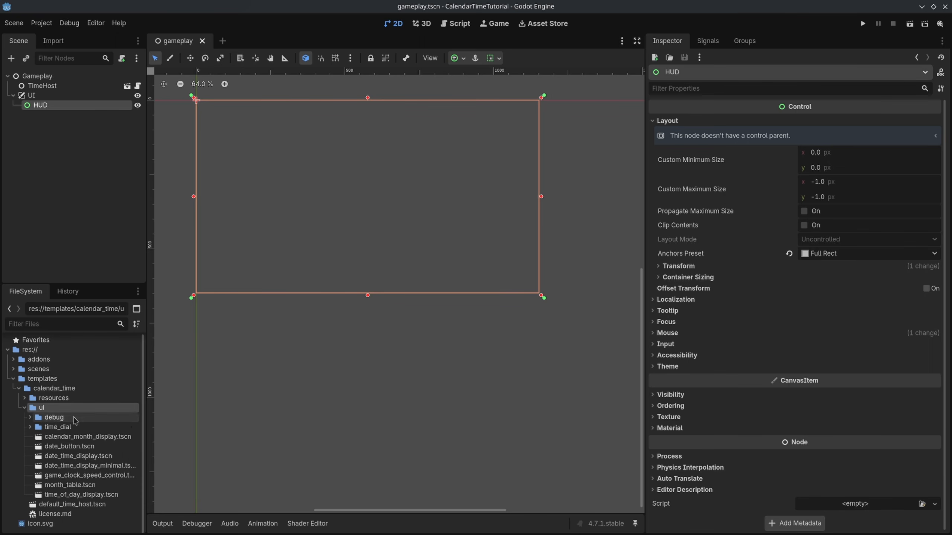
pyautogui.doubleClick(77, 427)
pyautogui.moveTo(73, 485); pyautogui.dragTo(75, 106)
pyautogui.scroll(-3, 90, 462)
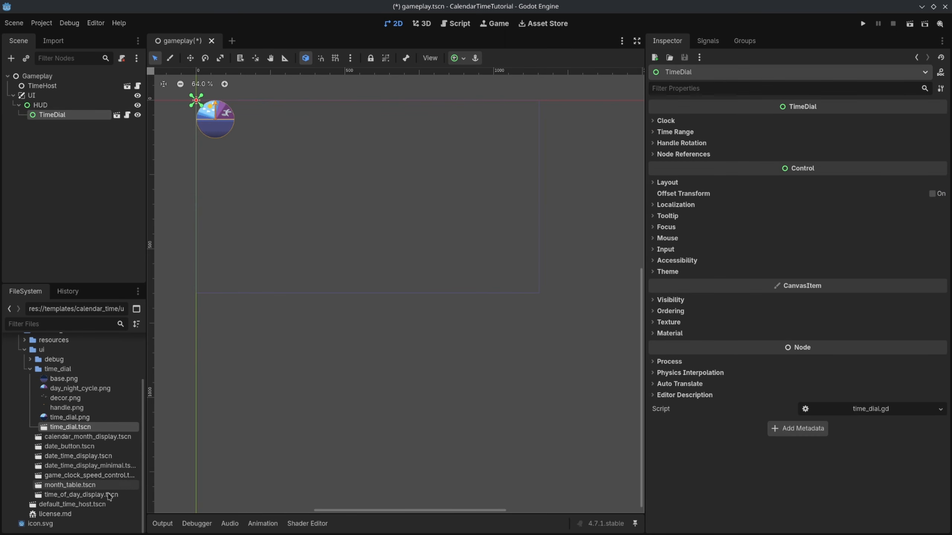
pyautogui.moveTo(112, 438); pyautogui.dragTo(40, 105)
pyautogui.moveTo(78, 455); pyautogui.dragTo(68, 103)
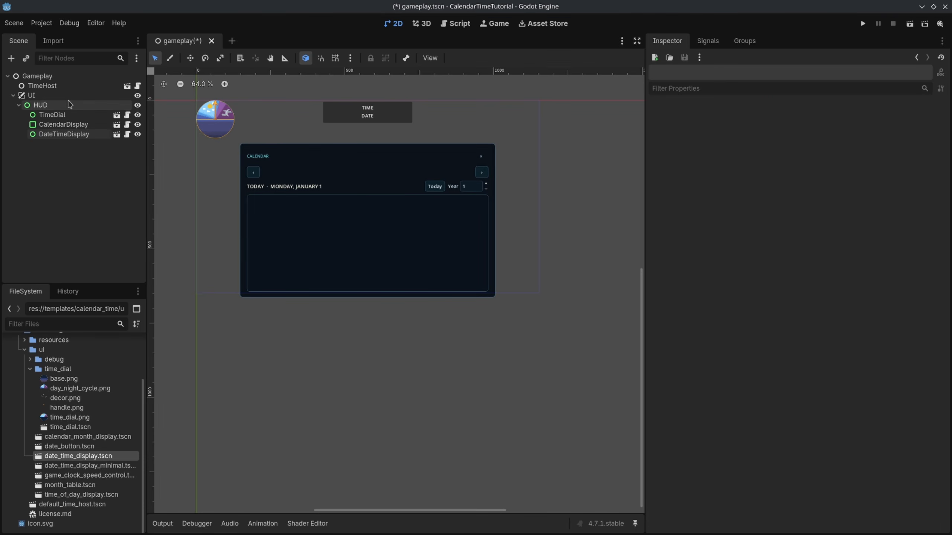
# Step: Assign four_seasons_theme.tres as the HUD node's theme
pyautogui.click(41, 105)
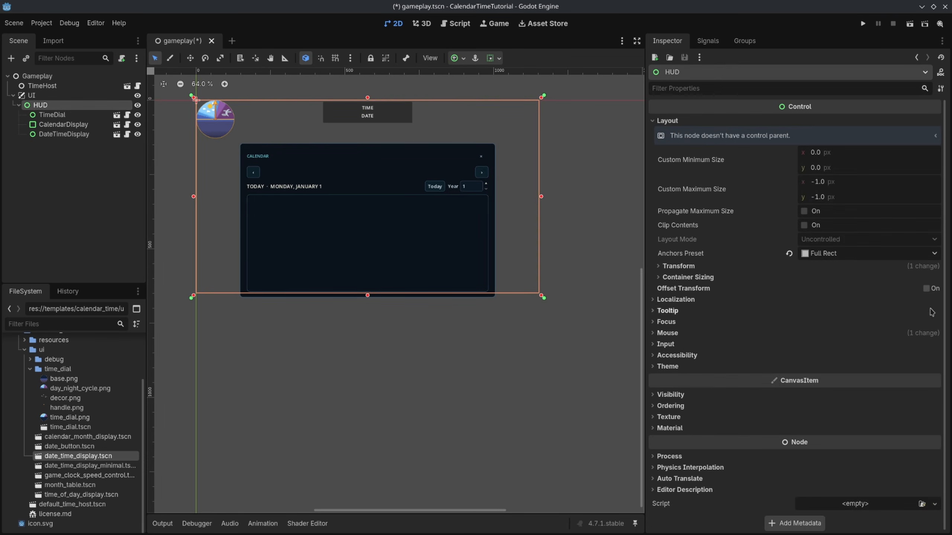
pyautogui.click(692, 365)
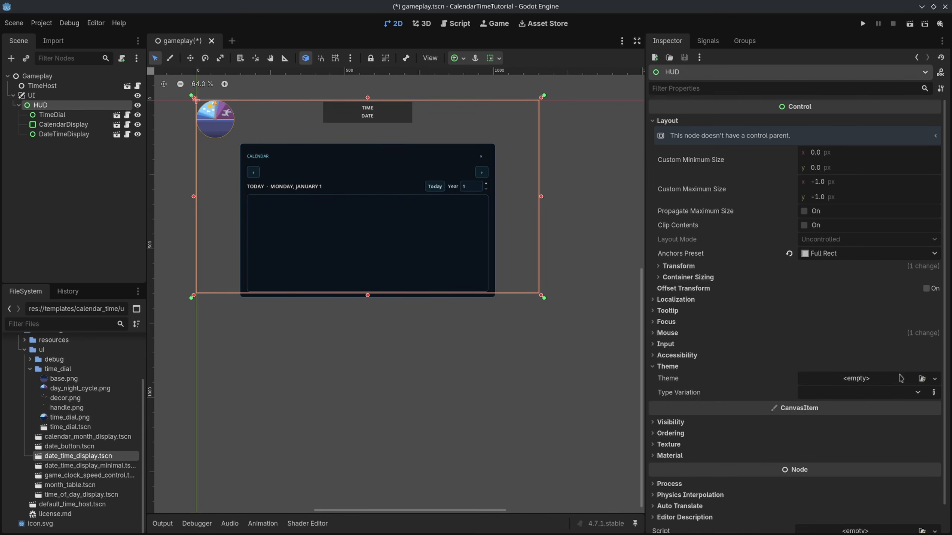
pyautogui.click(934, 380)
pyautogui.click(908, 416)
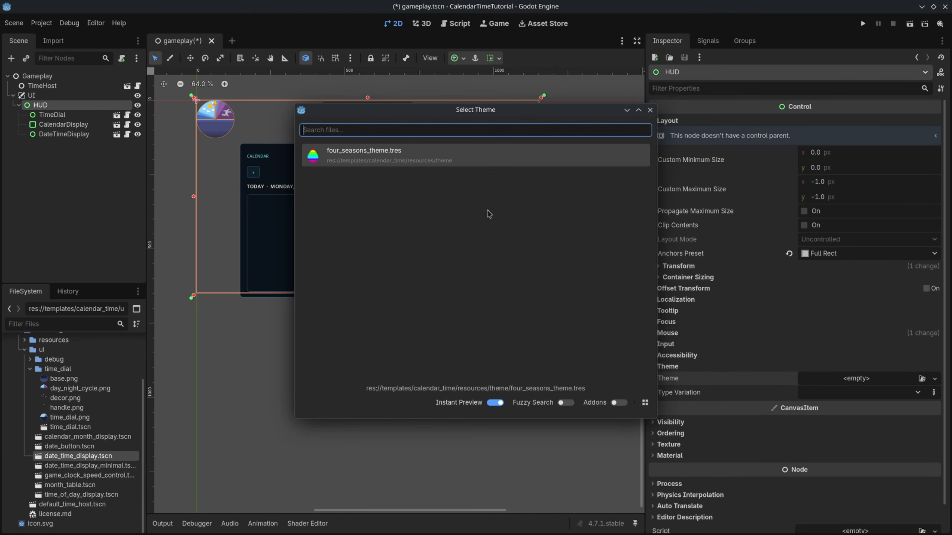
pyautogui.doubleClick(395, 157)
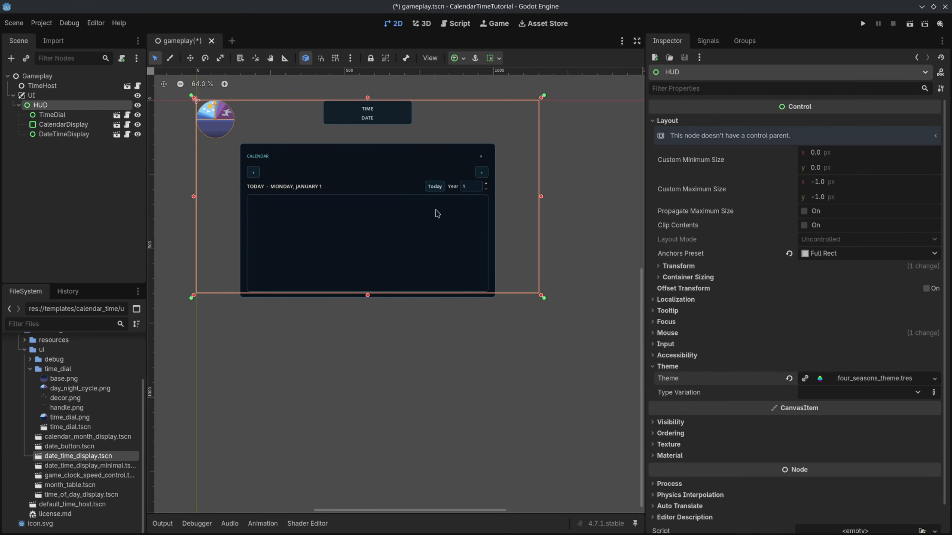
# Step: Check the theme assigned to the CalendarDisplay node and save the scene
pyautogui.click(322, 171)
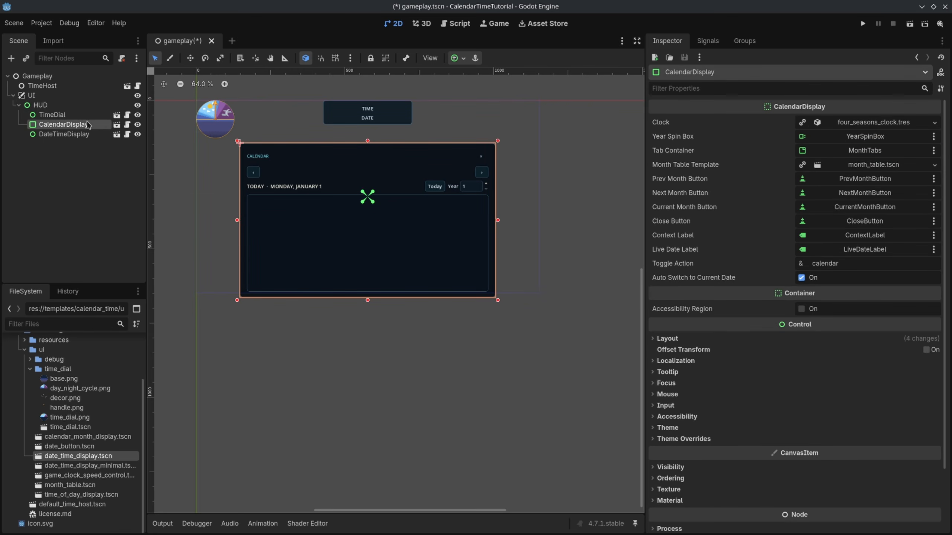
pyautogui.scroll(-3, 695, 384)
pyautogui.click(682, 374)
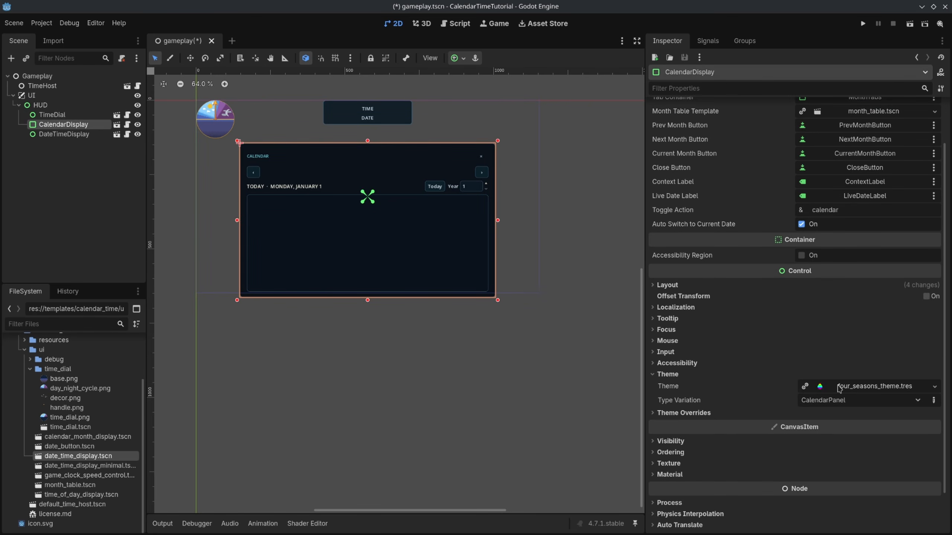
pyautogui.hotkey('ctrl', 's')
pyautogui.click(367, 112)
pyautogui.click(424, 250)
pyautogui.click(399, 122)
pyautogui.click(406, 142)
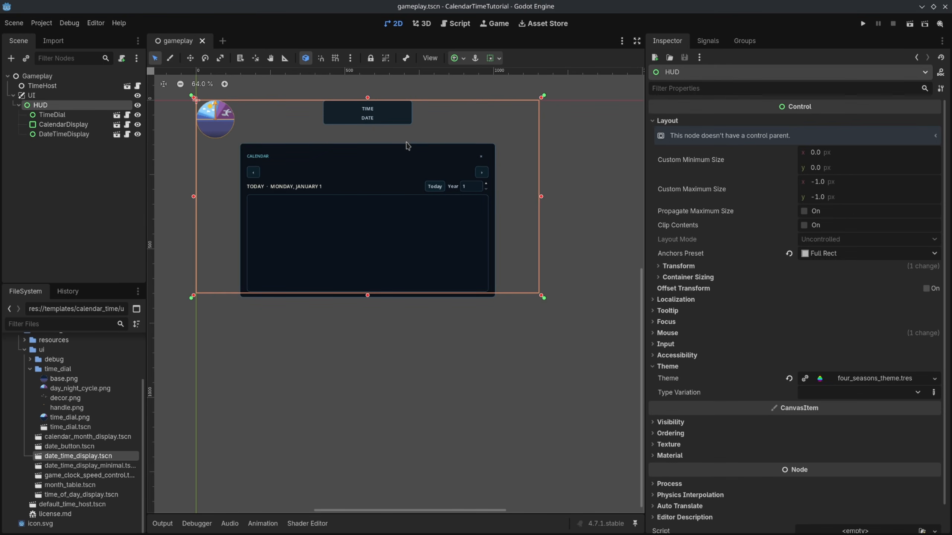
pyautogui.press('Escape')
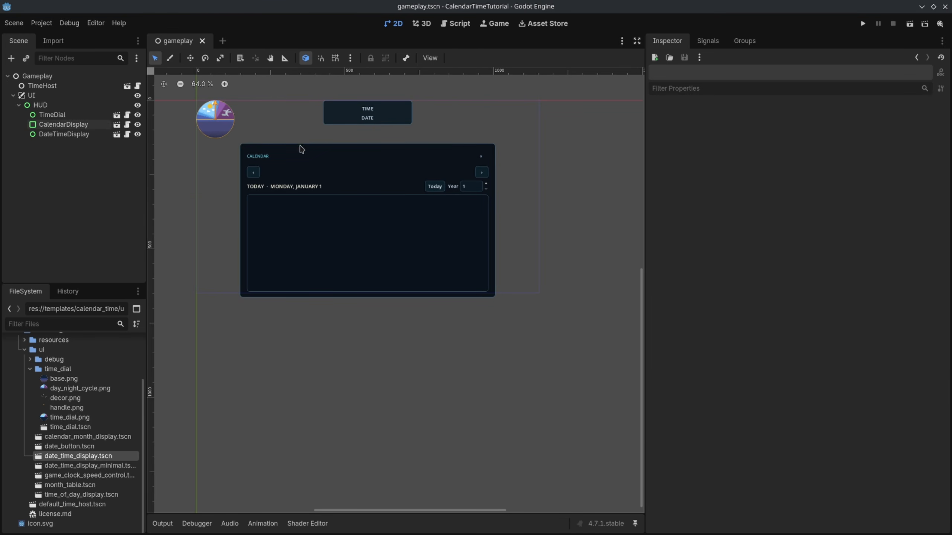
pyautogui.click(348, 157)
pyautogui.click(470, 340)
# Step: Set the project's window viewport size to 1920 wide by 1080 high in the project settings
pyautogui.click(42, 23)
pyautogui.click(61, 36)
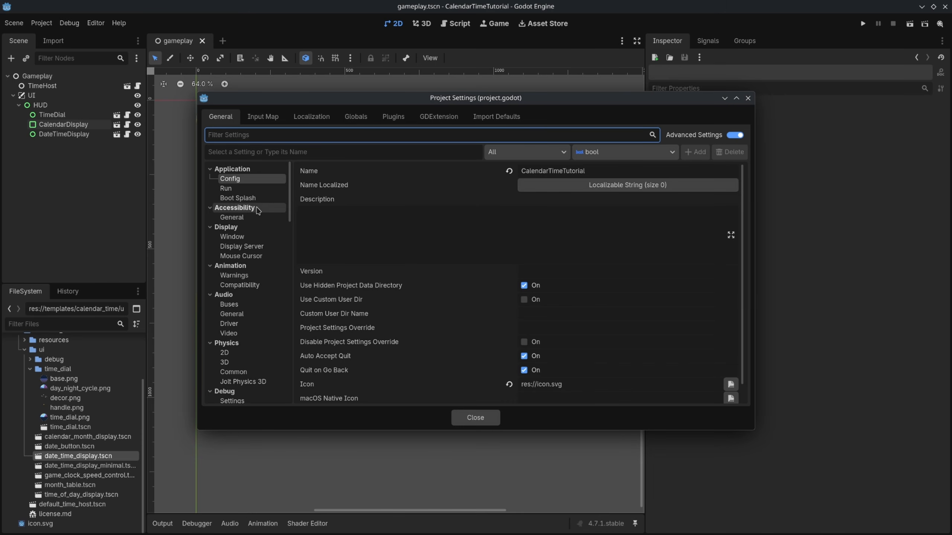
pyautogui.click(232, 237)
pyautogui.click(549, 182)
pyautogui.write('1920')
pyautogui.press('Tab')
pyautogui.write('10')
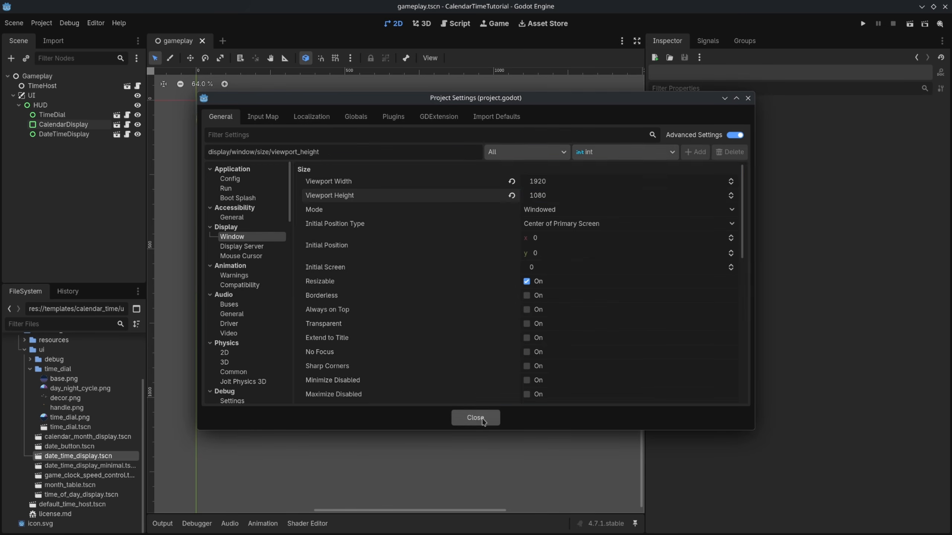
pyautogui.click(498, 413)
# Step: Run the project, choosing the current gameplay scene as the main scene
pyautogui.scroll(-5, 542, 334)
pyautogui.moveTo(565, 323); pyautogui.dragTo(449, 306, button='middle')
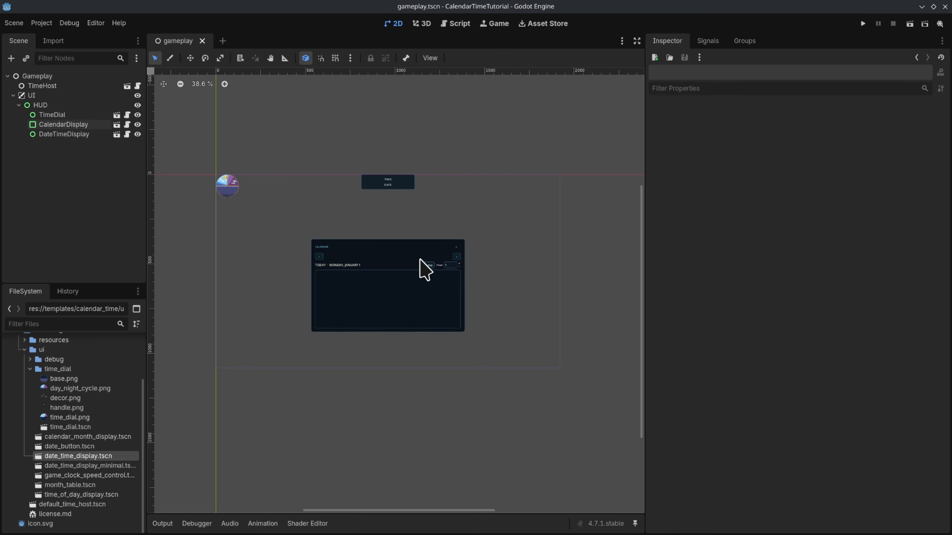
pyautogui.moveTo(337, 226); pyautogui.dragTo(337, 205, button='middle')
pyautogui.scroll(1, 299, 188)
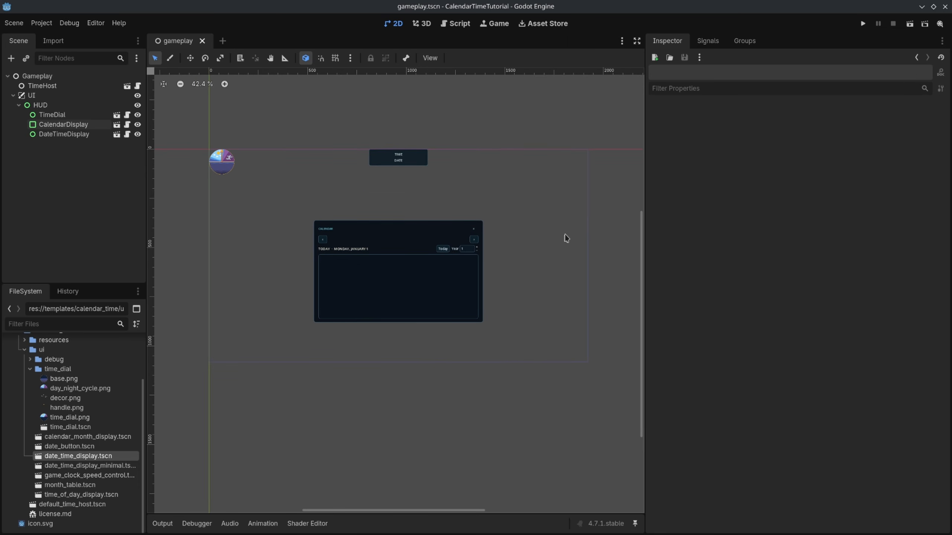
pyautogui.moveTo(505, 283); pyautogui.dragTo(507, 268, button='middle')
pyautogui.click(863, 23)
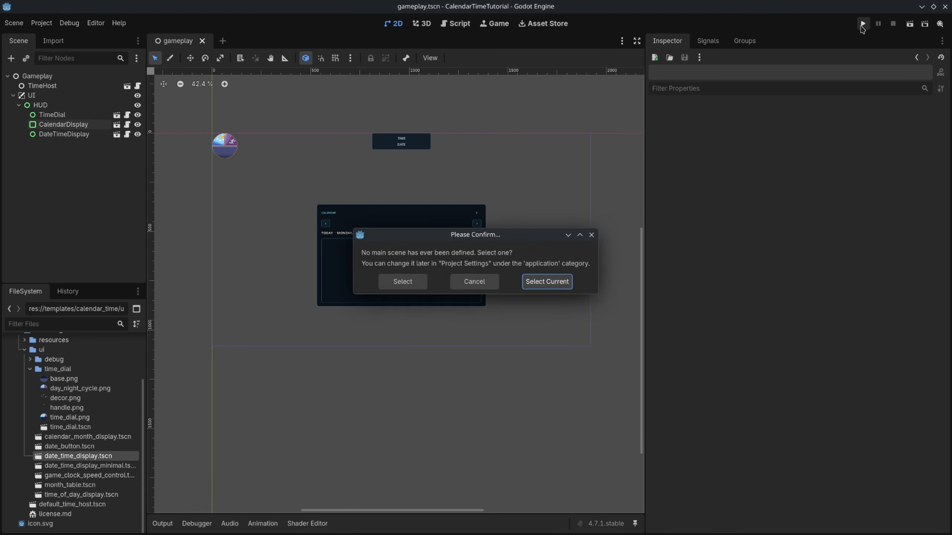
pyautogui.click(547, 281)
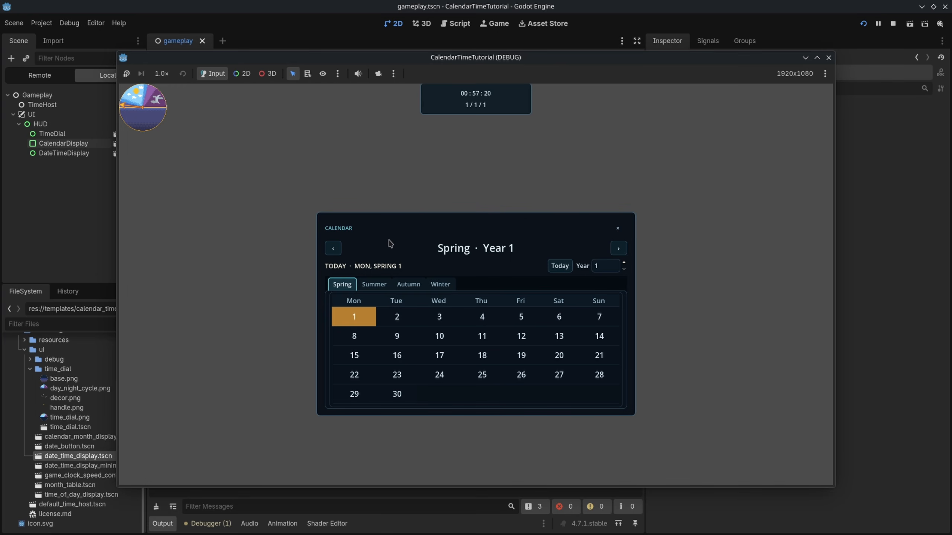
# Step: Open the debugger's error list in the editor and enlarge its area to read the warning
pyautogui.click(223, 524)
pyautogui.click(225, 408)
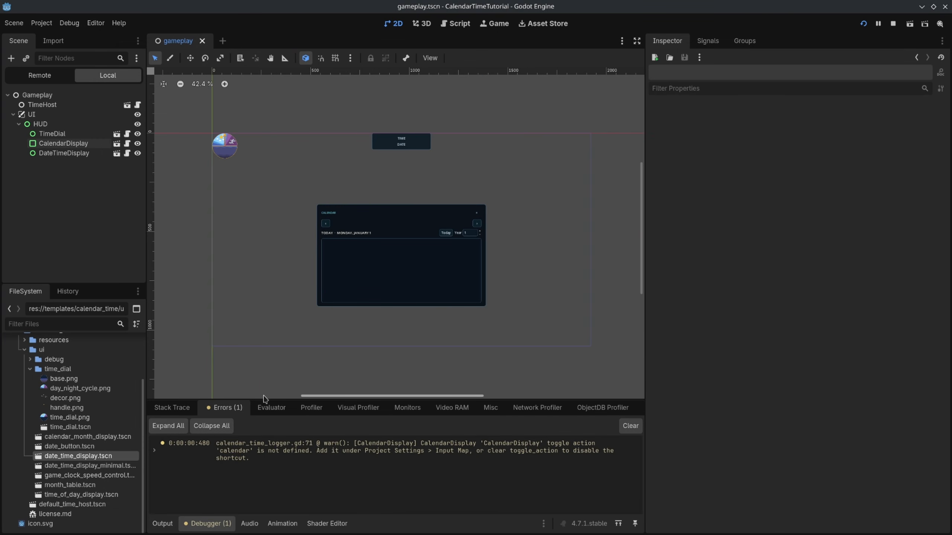
pyautogui.moveTo(267, 399); pyautogui.dragTo(275, 353)
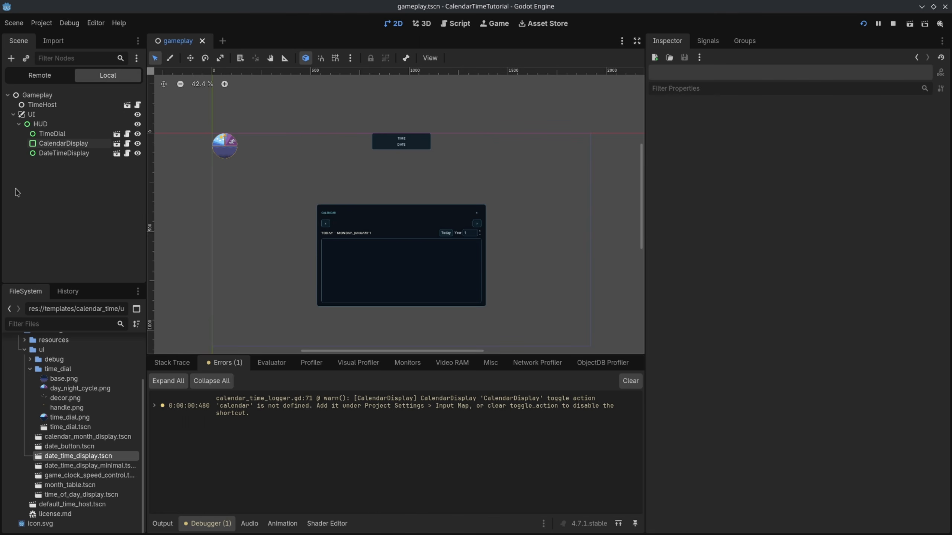
# Step: Add a new input action named calendar to the input map in the project settings
pyautogui.click(41, 23)
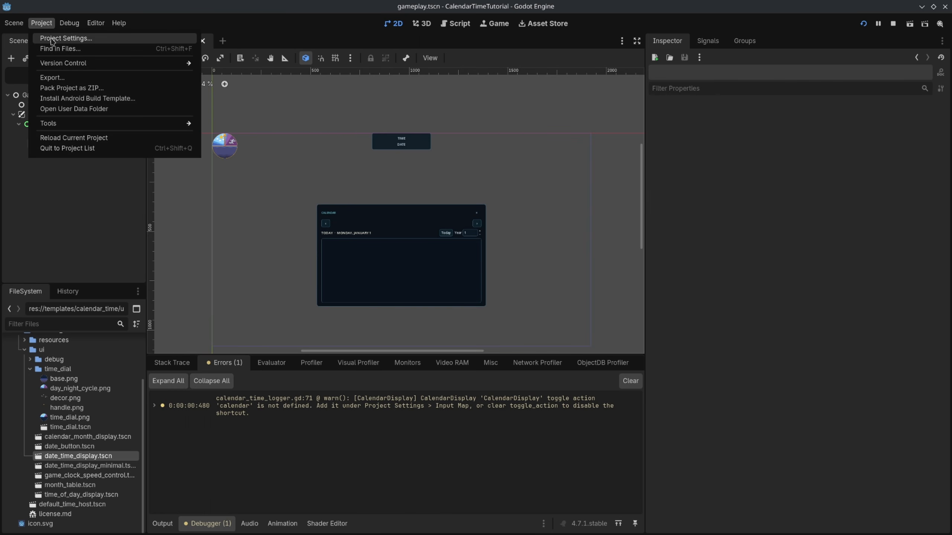
pyautogui.click(52, 39)
pyautogui.click(262, 116)
pyautogui.click(476, 153)
pyautogui.write('c')
pyautogui.press('Return')
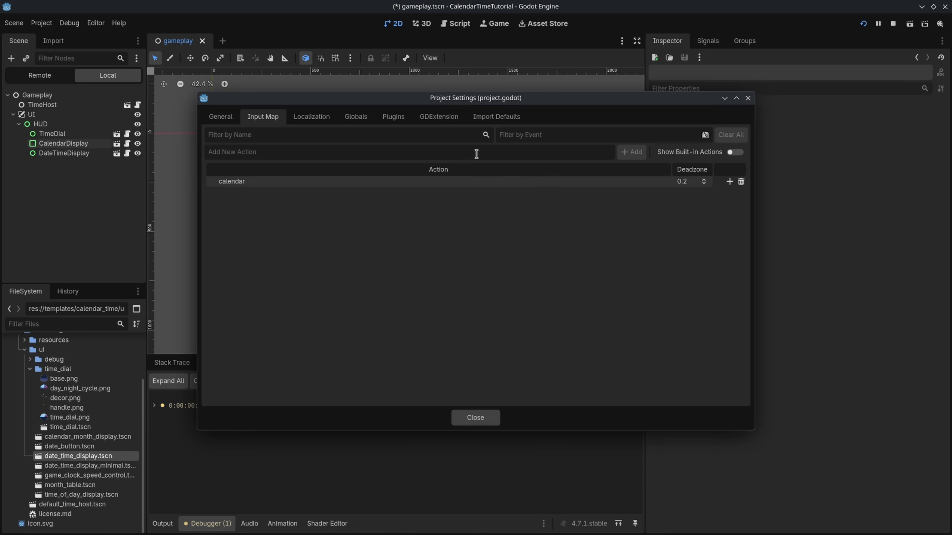
# Step: Bind the physical C key to the calendar input action, close the project settings and save the scene
pyautogui.click(729, 181)
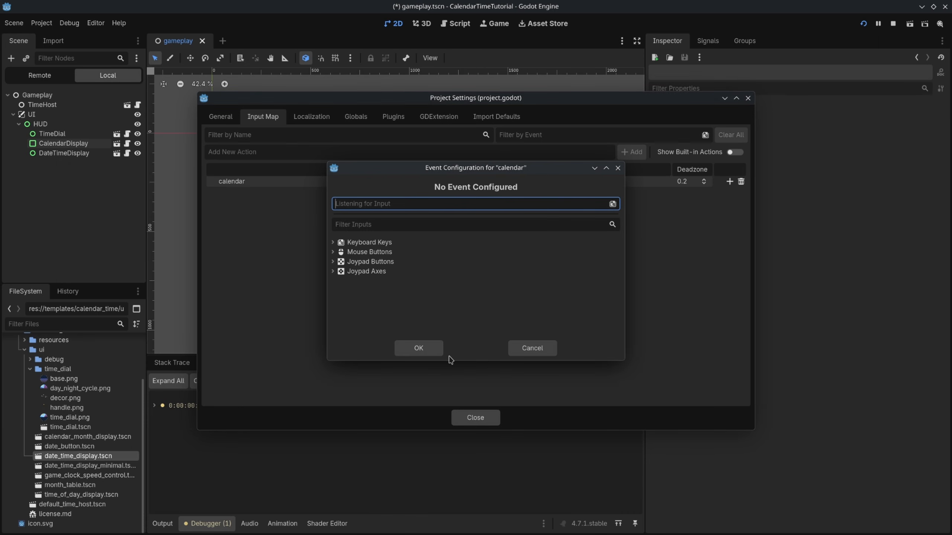
pyautogui.press('c')
pyautogui.click(438, 351)
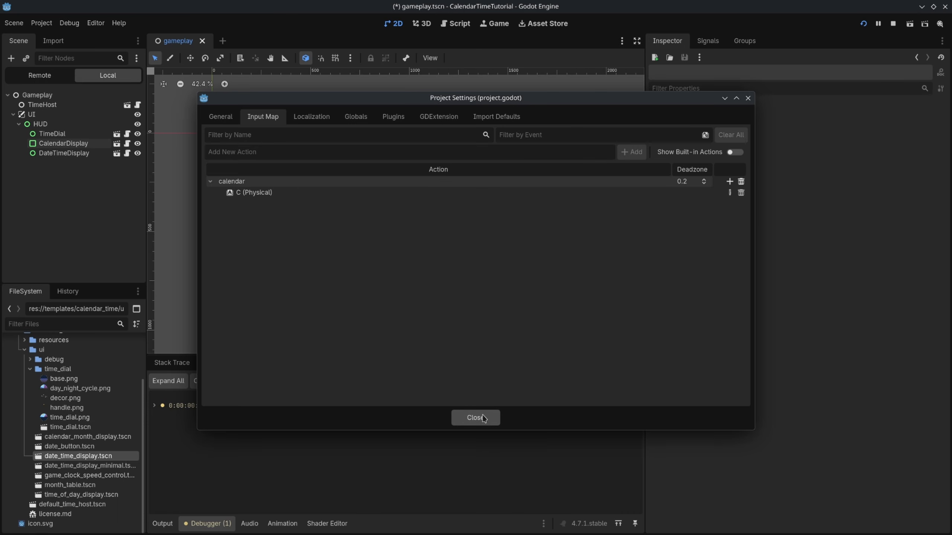
pyautogui.click(475, 417)
pyautogui.hotkey('ctrl', 's')
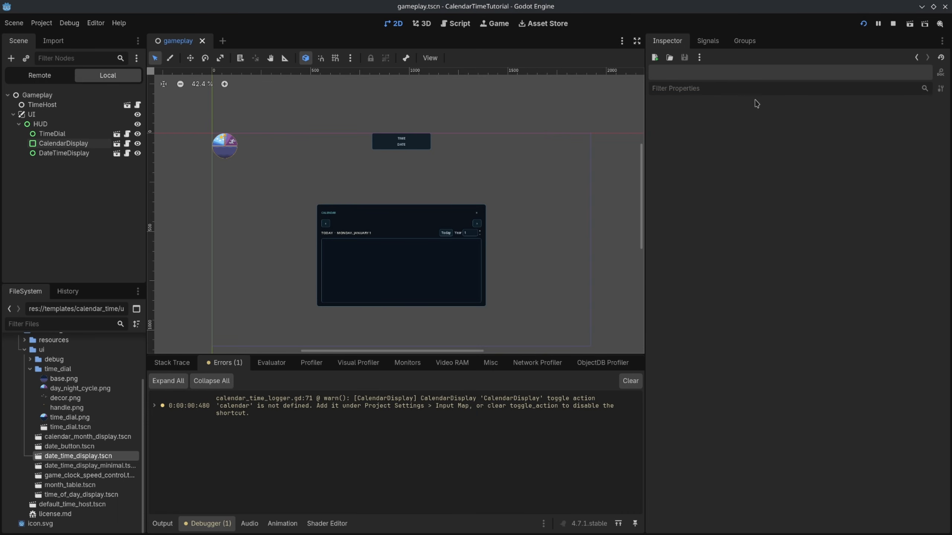
# Step: Rerun the project and test showing and hiding the in-game calendar with the C shortcut and its close control
pyautogui.click(864, 24)
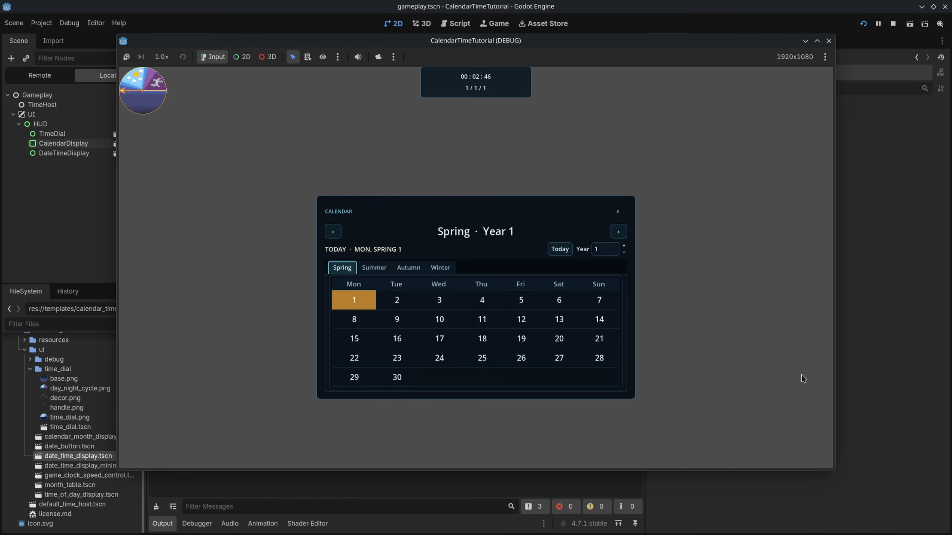
pyautogui.press('c')
pyautogui.press('c')
pyautogui.press('c')
pyautogui.press('c')
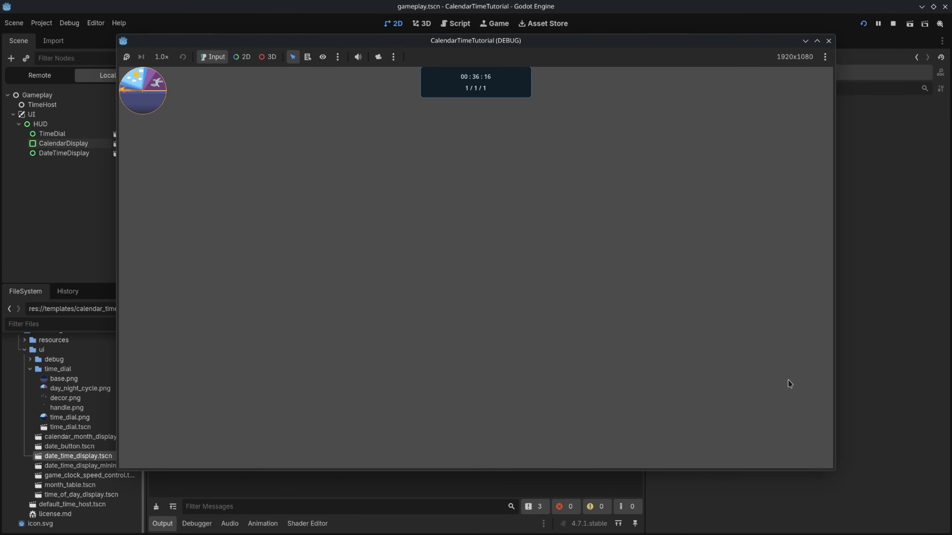
pyautogui.click(617, 211)
pyautogui.press('c')
# Step: Page the running calendar forward from Spring to Winter and back to Spring, and end the test run
pyautogui.click(619, 232)
pyautogui.click(619, 233)
pyautogui.click(619, 232)
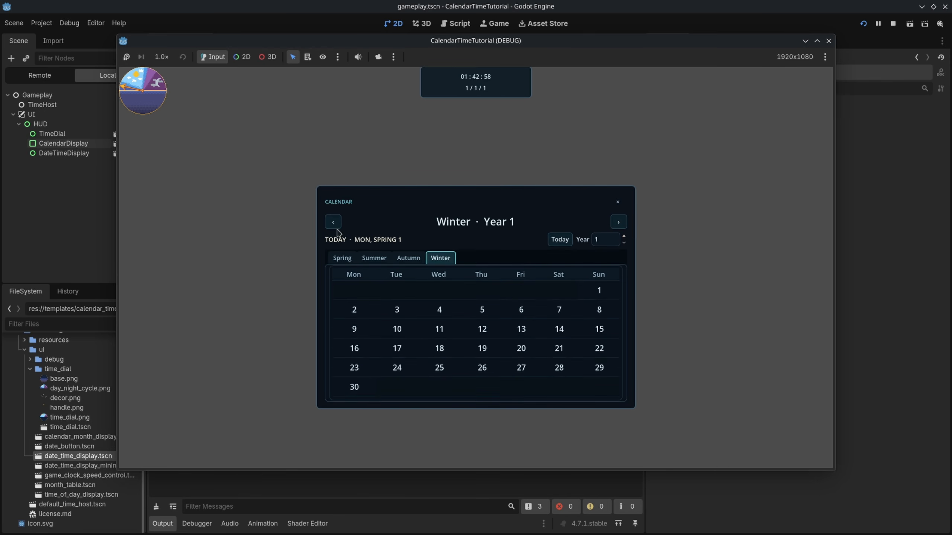
pyautogui.click(334, 230)
pyautogui.click(335, 230)
pyautogui.click(335, 230)
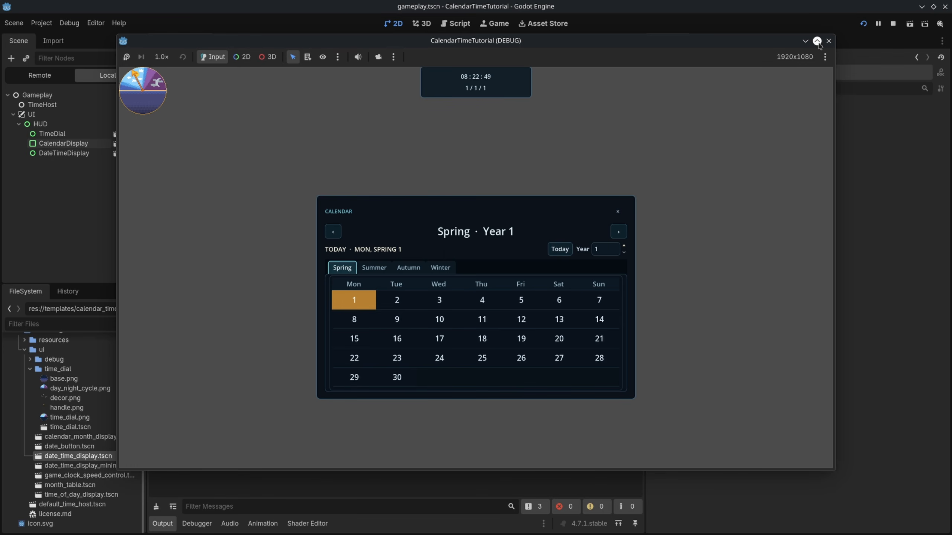
pyautogui.click(829, 42)
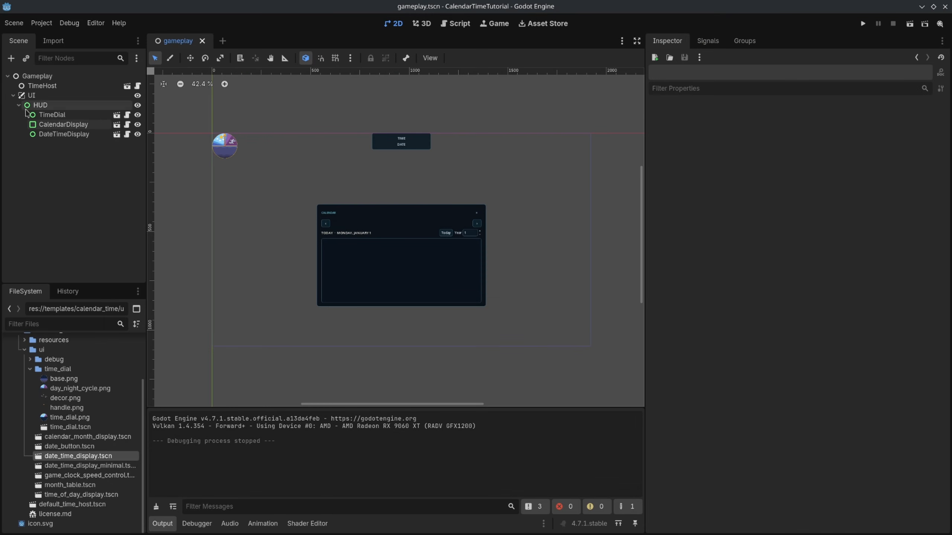
# Step: Compare the clock resources assigned to the CalendarDisplay, TimeDial, TimeHost and DateTimeDisplay nodes
pyautogui.click(58, 124)
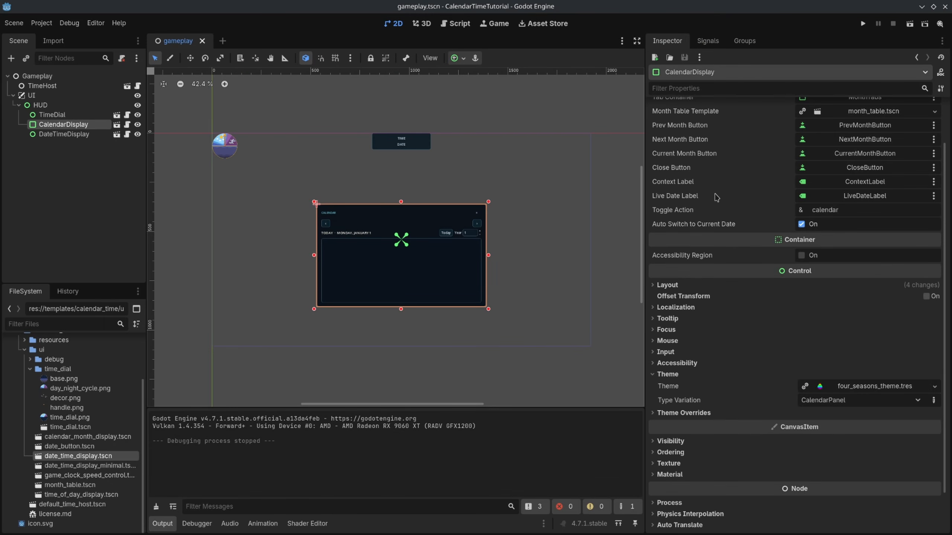
pyautogui.click(848, 127)
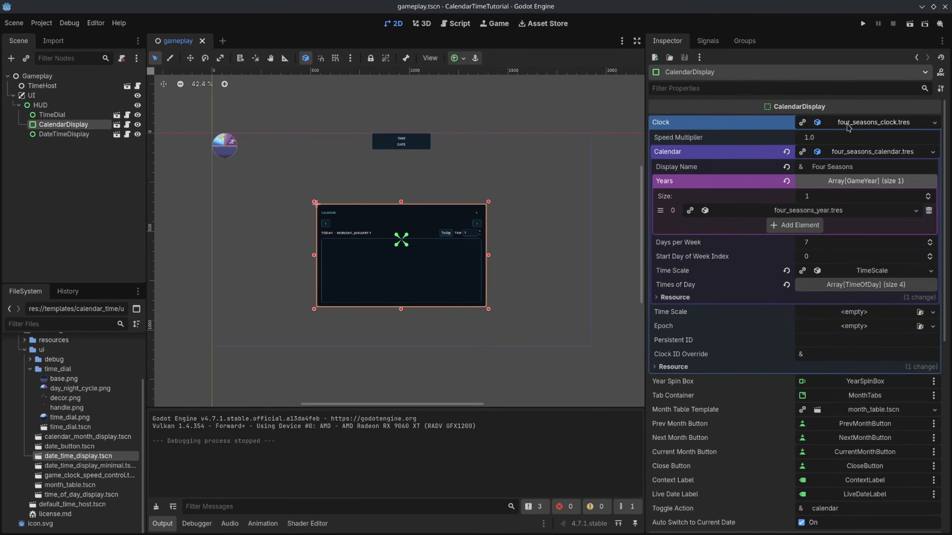
pyautogui.click(844, 127)
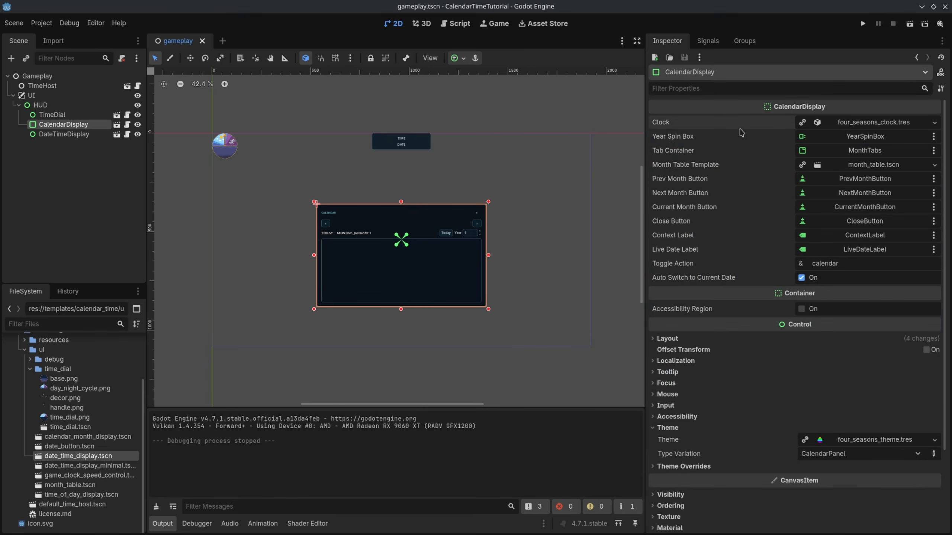
pyautogui.click(78, 115)
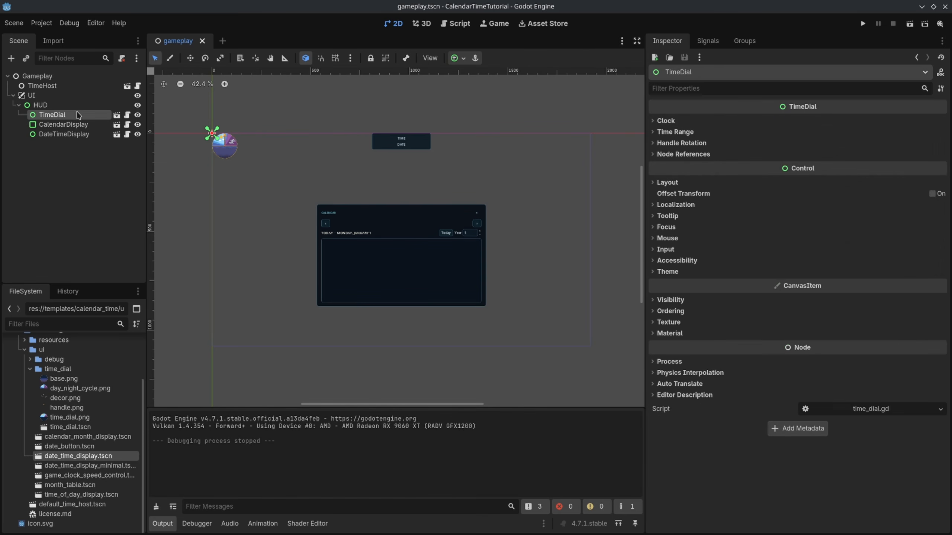
pyautogui.click(676, 120)
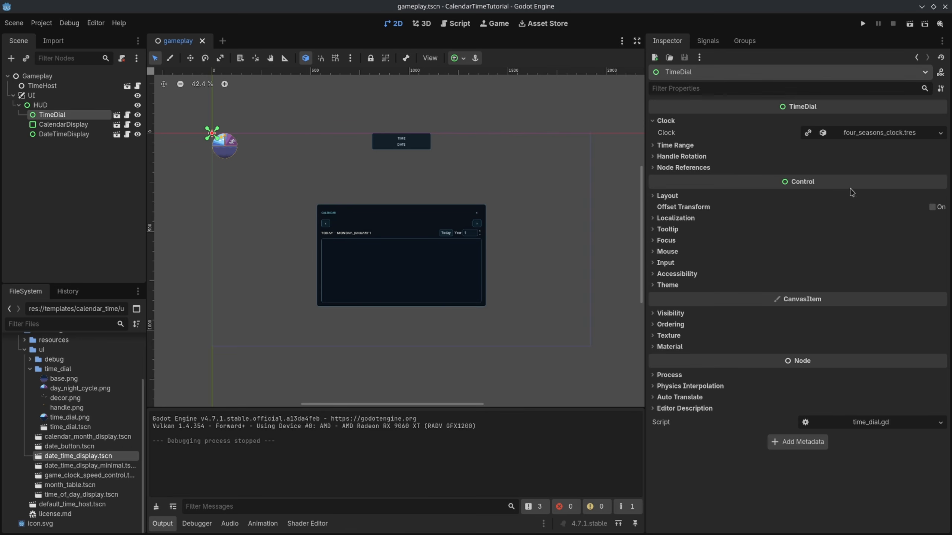
pyautogui.click(75, 85)
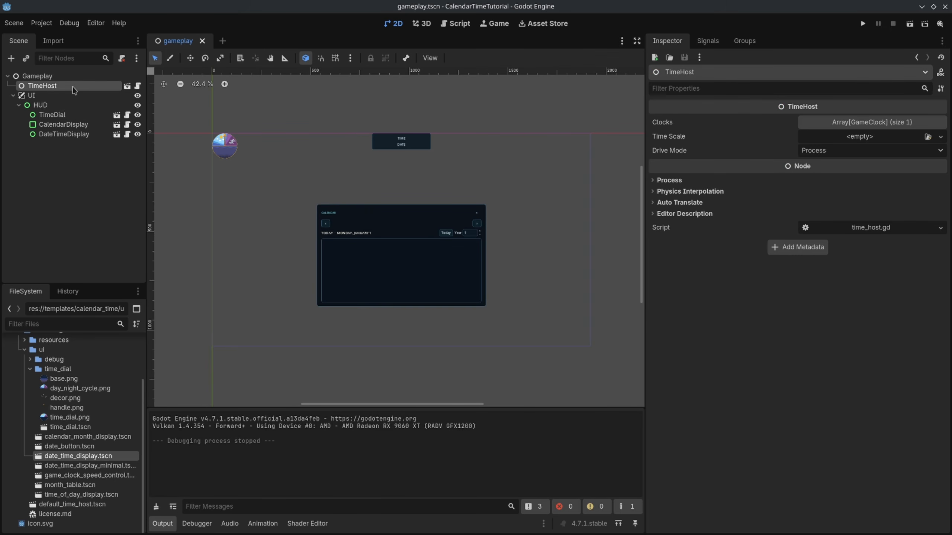
pyautogui.click(52, 115)
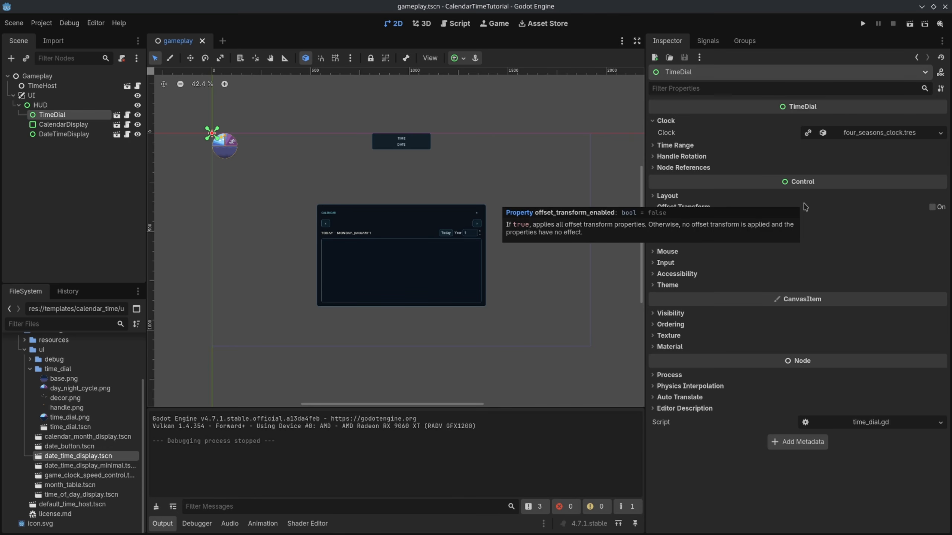
pyautogui.click(73, 134)
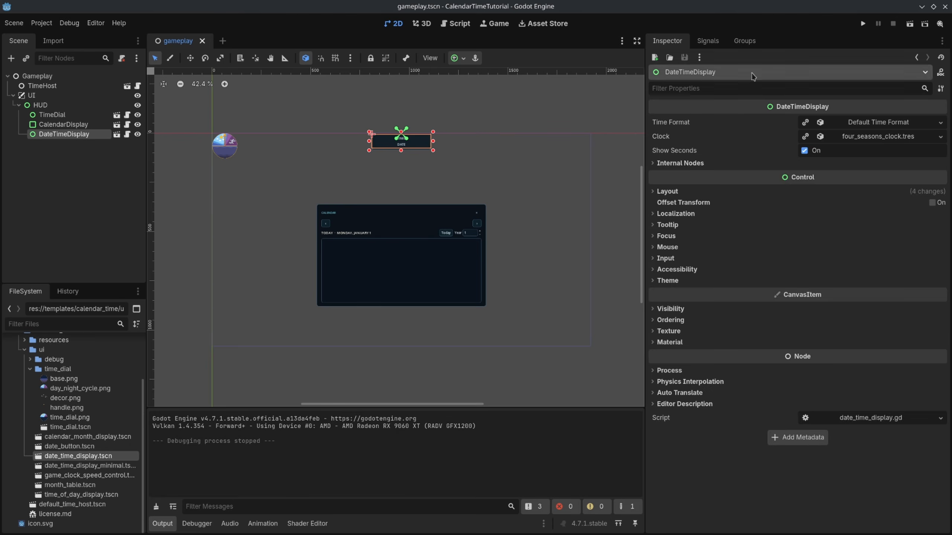
# Step: Filter the project files by "clock" and open game_clock.gd in a widened script area
pyautogui.click(47, 324)
pyautogui.write('clock')
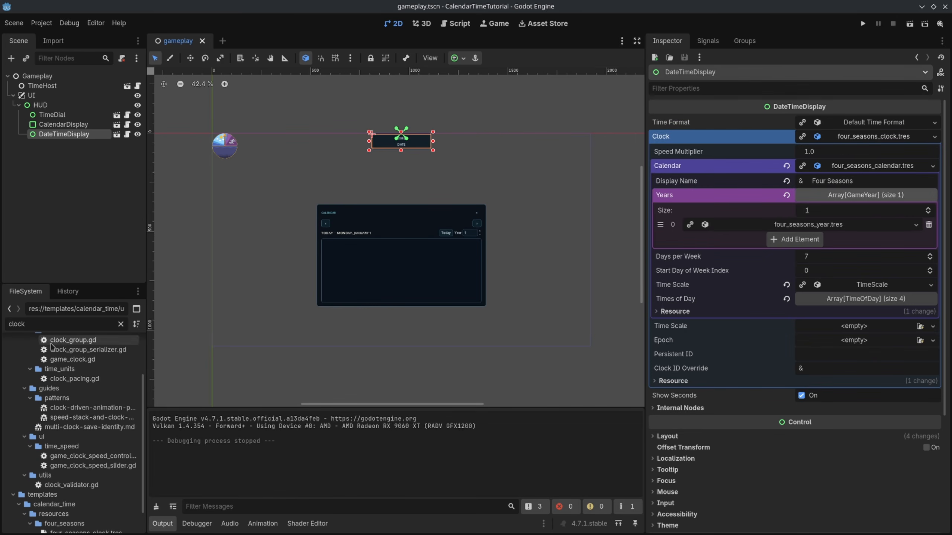
pyautogui.scroll(3, 51, 346)
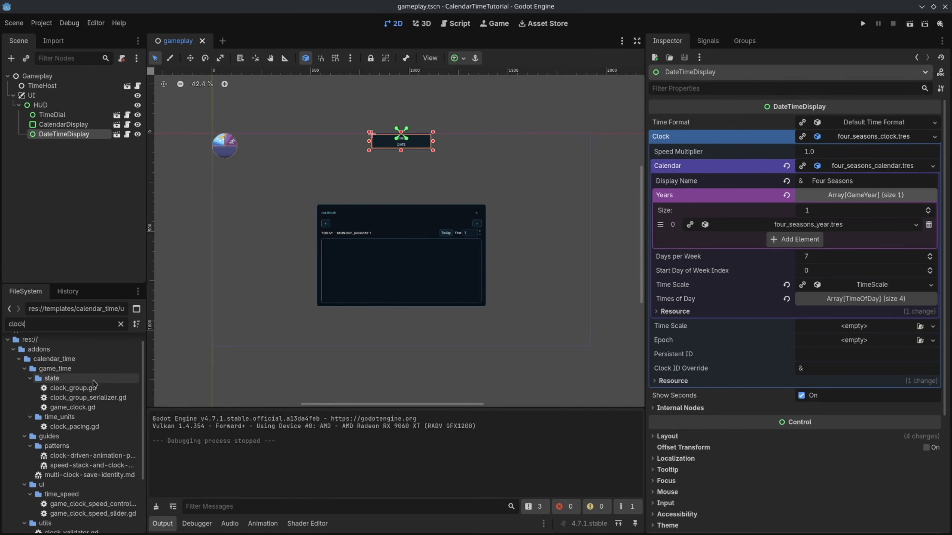
pyautogui.doubleClick(102, 410)
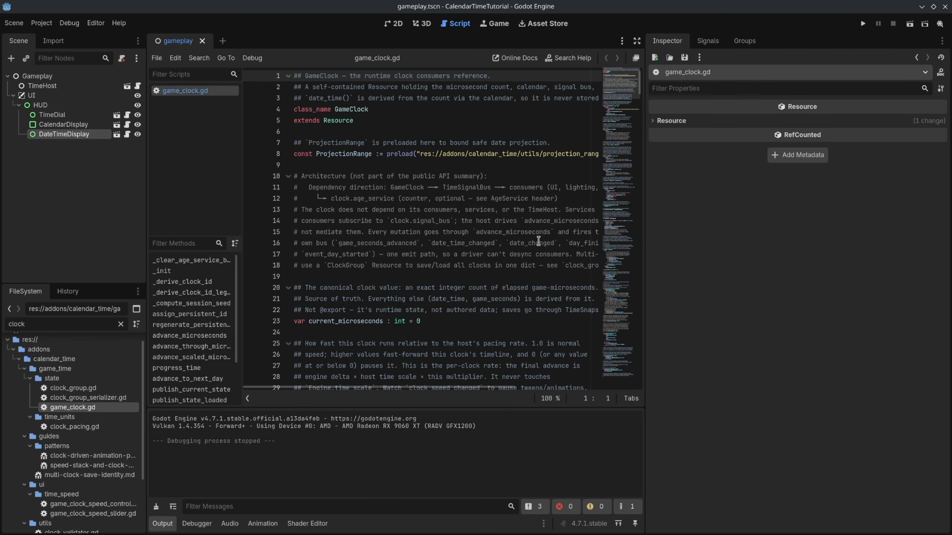
pyautogui.moveTo(645, 218); pyautogui.dragTo(797, 219)
# Step: Find the signal_bus variable in game_clock.gd and look up the TimeSignalBus definition to read its signals, including day_finished
pyautogui.scroll(-15, 596, 232)
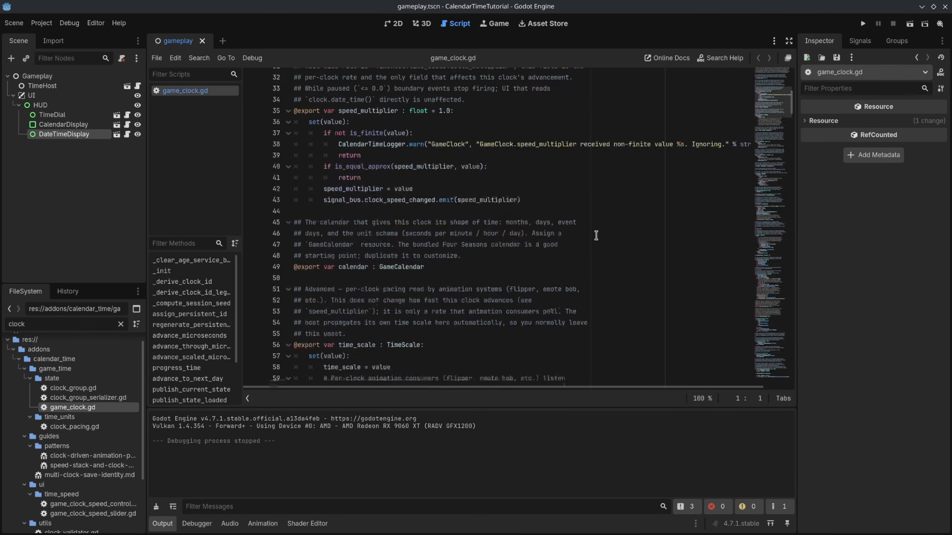
pyautogui.scroll(-16, 596, 235)
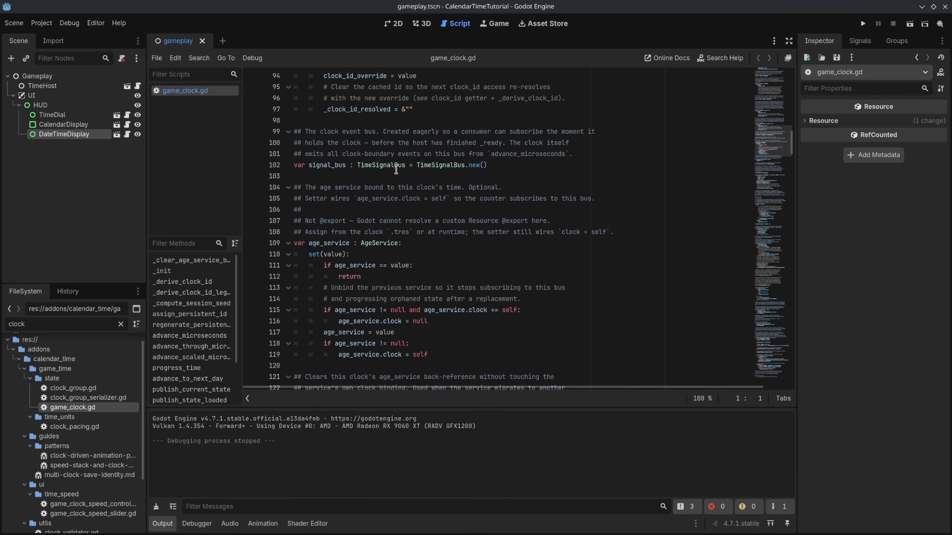
pyautogui.click(396, 167)
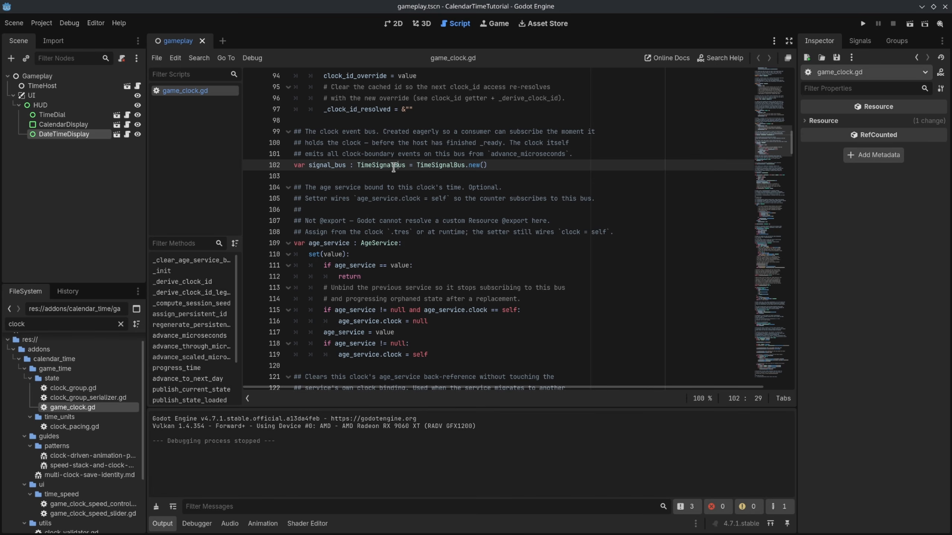
pyautogui.rightClick(394, 168)
pyautogui.click(430, 298)
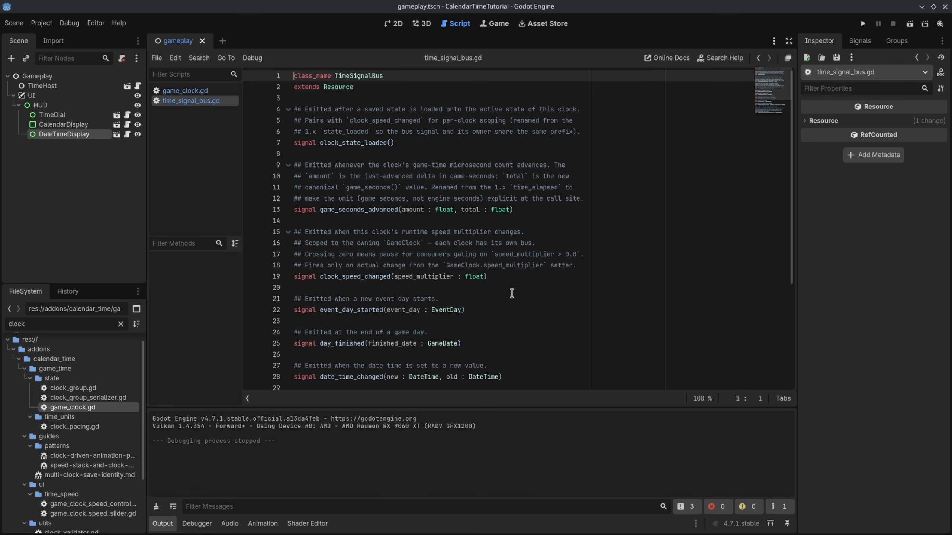
pyautogui.scroll(-4, 512, 293)
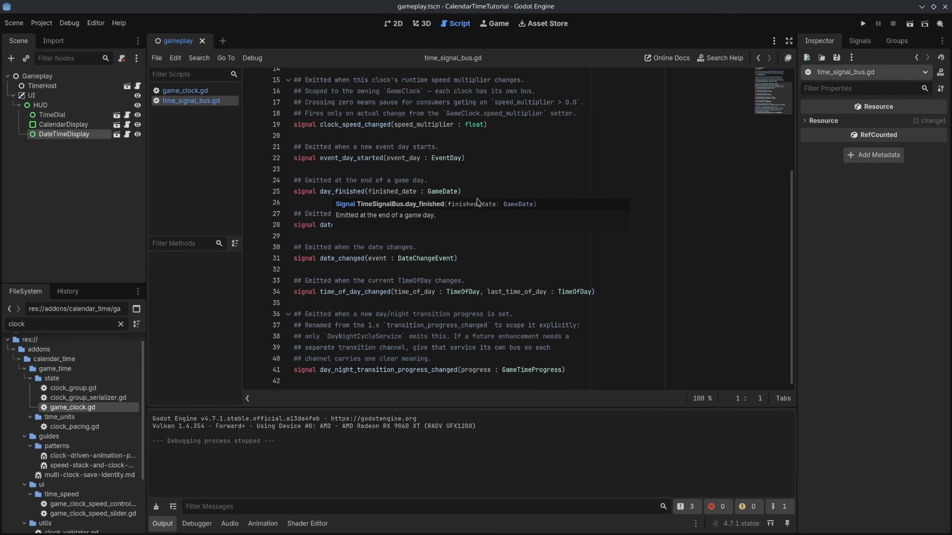
pyautogui.click(473, 190)
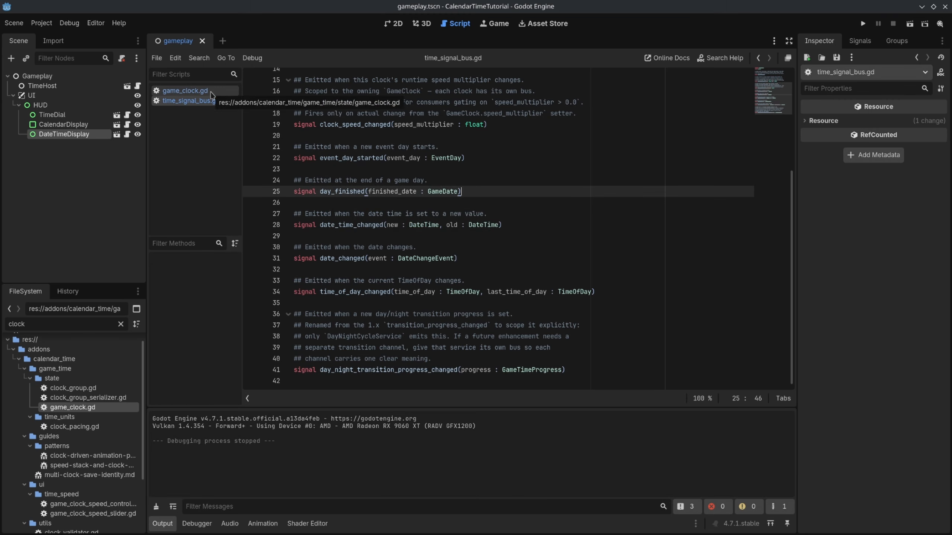
# Step: Return to game_clock.gd to highlight the signal_bus variable, and go back to the 2D scene view with the HUD selected
pyautogui.click(211, 93)
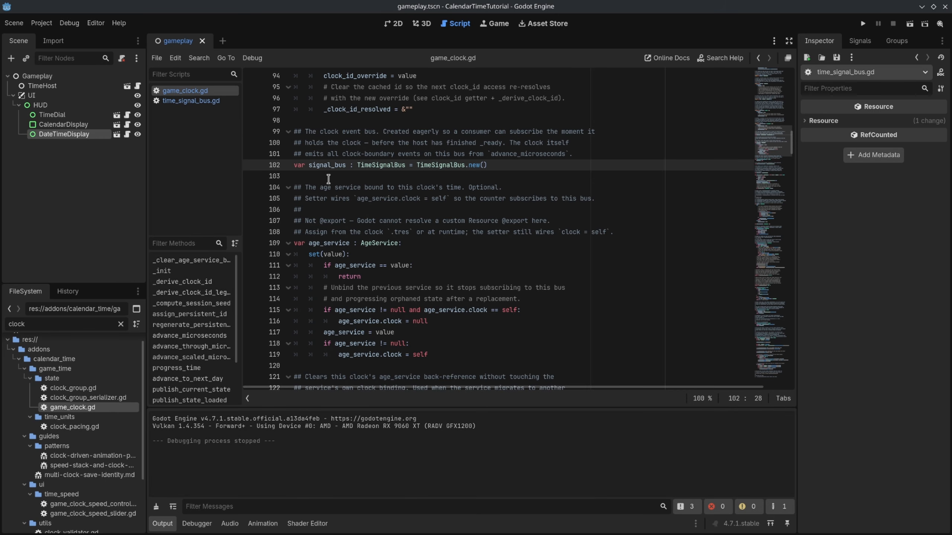
pyautogui.moveTo(308, 167); pyautogui.dragTo(346, 165)
pyautogui.click(346, 165)
pyautogui.click(397, 27)
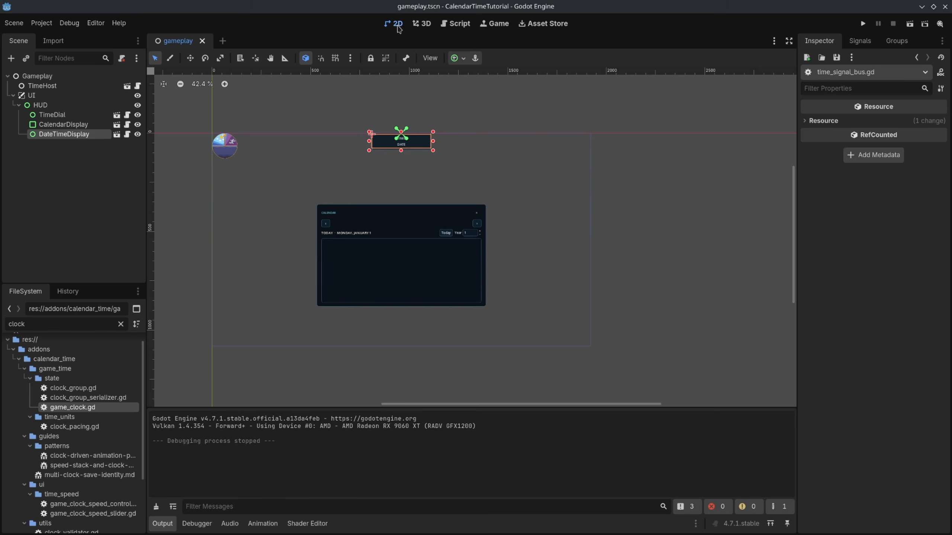
pyautogui.click(519, 184)
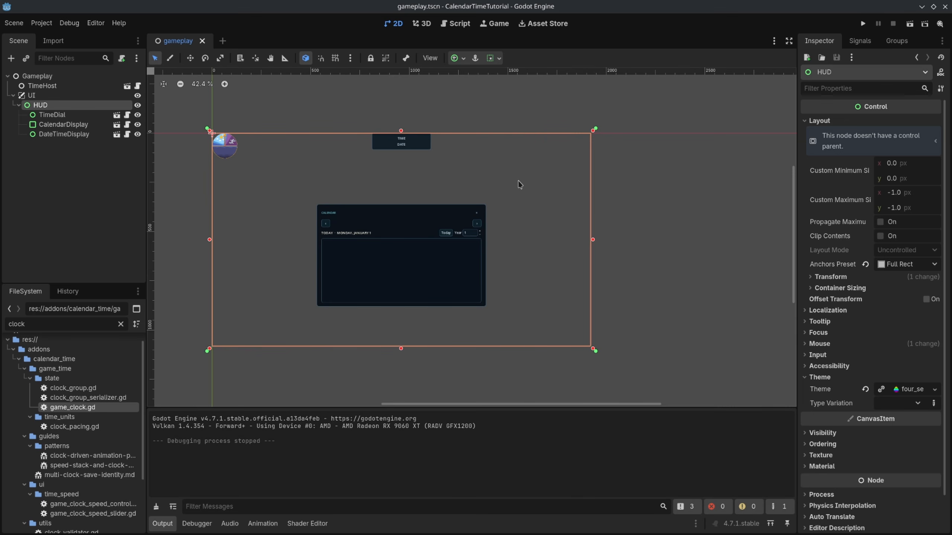
# Step: Filter the project files by ".md" and widen the file list to show the full document names
pyautogui.click(88, 320)
pyautogui.hotkey('ctrl', 'a')
pyautogui.write('.md')
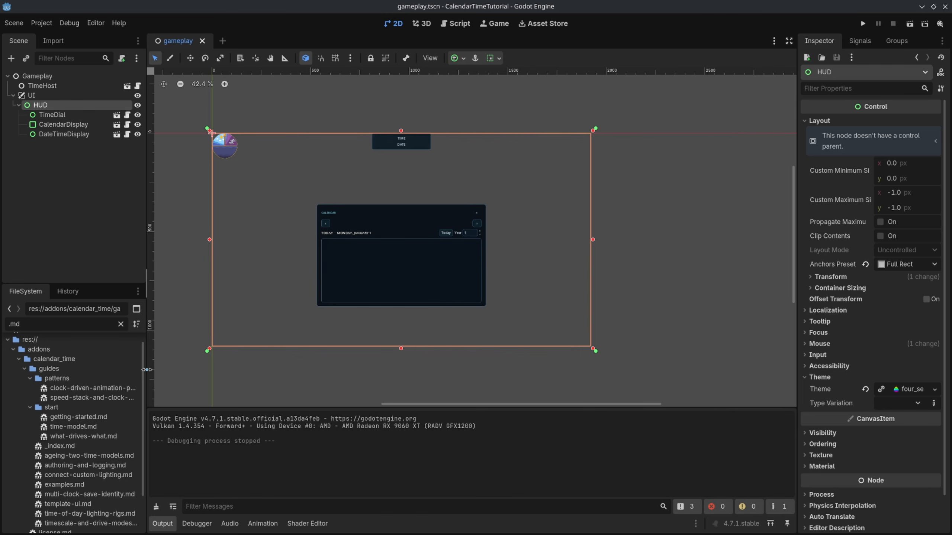
pyautogui.moveTo(146, 370); pyautogui.dragTo(197, 369)
# Step: Look through the Markdown guides in the calendar_time addon folder and clear the file filter
pyautogui.scroll(-3, 165, 361)
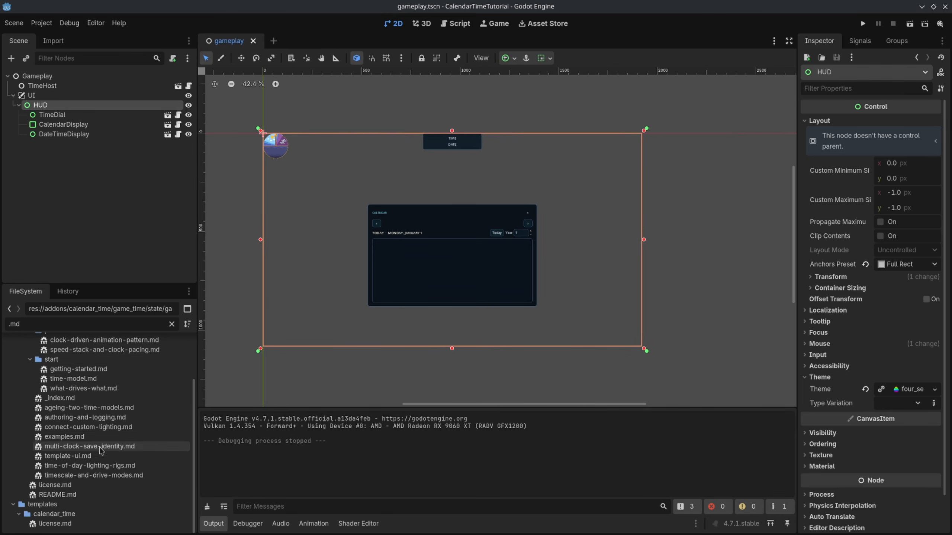
pyautogui.scroll(2, 108, 454)
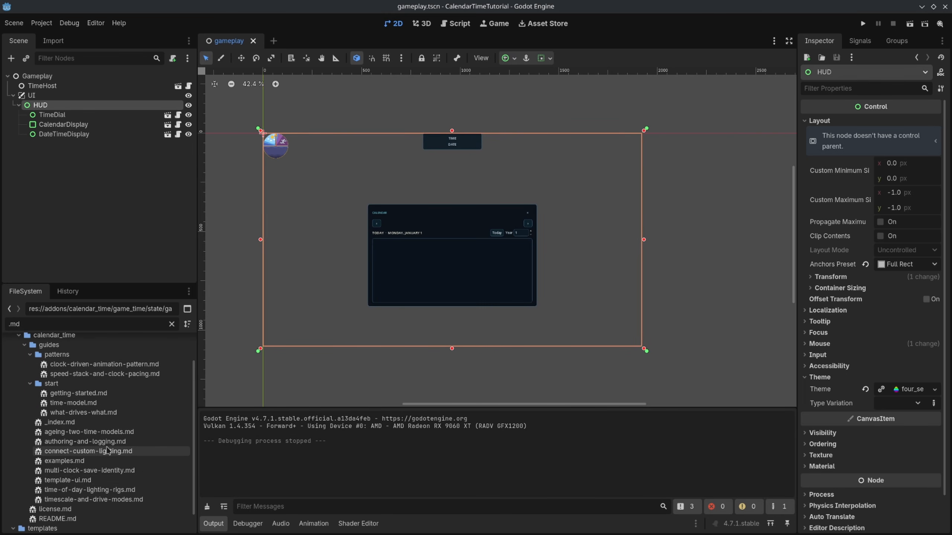
pyautogui.scroll(2, 90, 431)
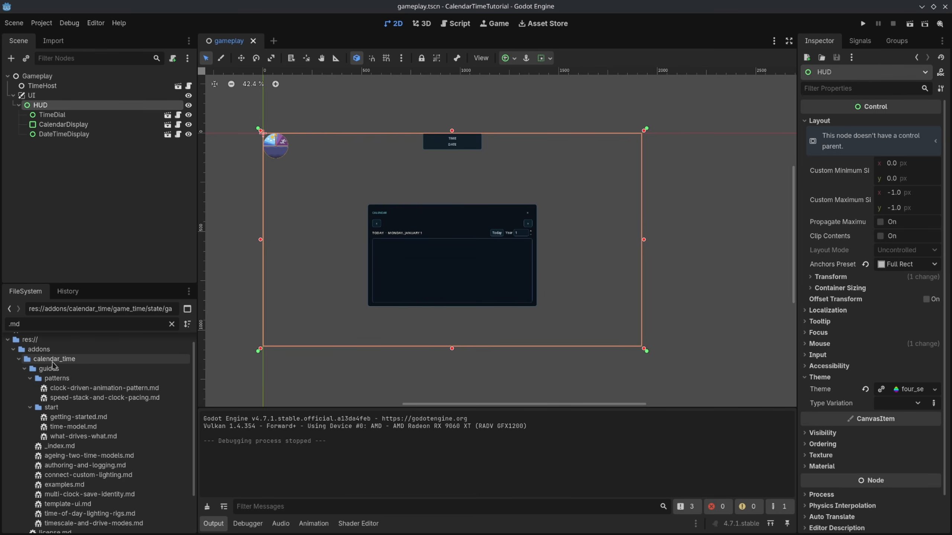
pyautogui.scroll(1, 98, 364)
pyautogui.press('BackSpace')
pyautogui.press('BackSpace')
pyautogui.press('BackSpace')
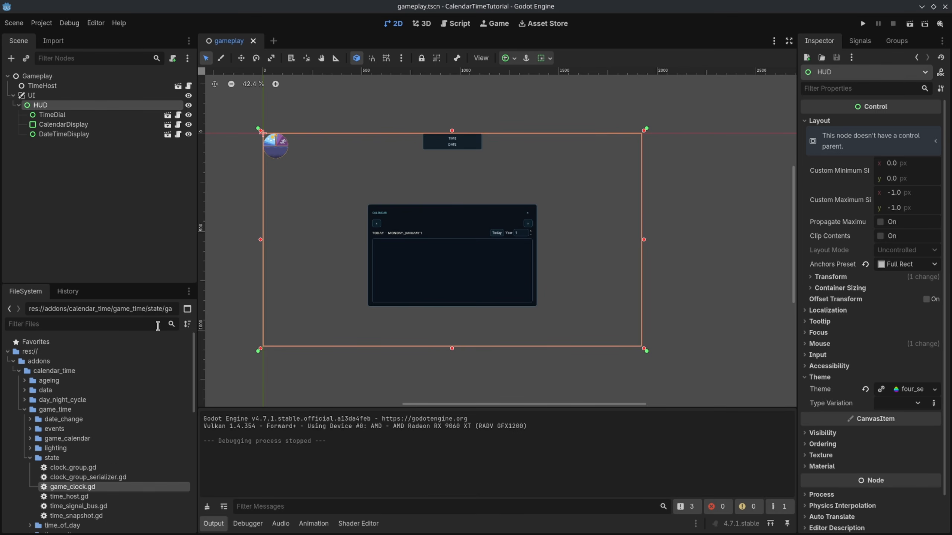